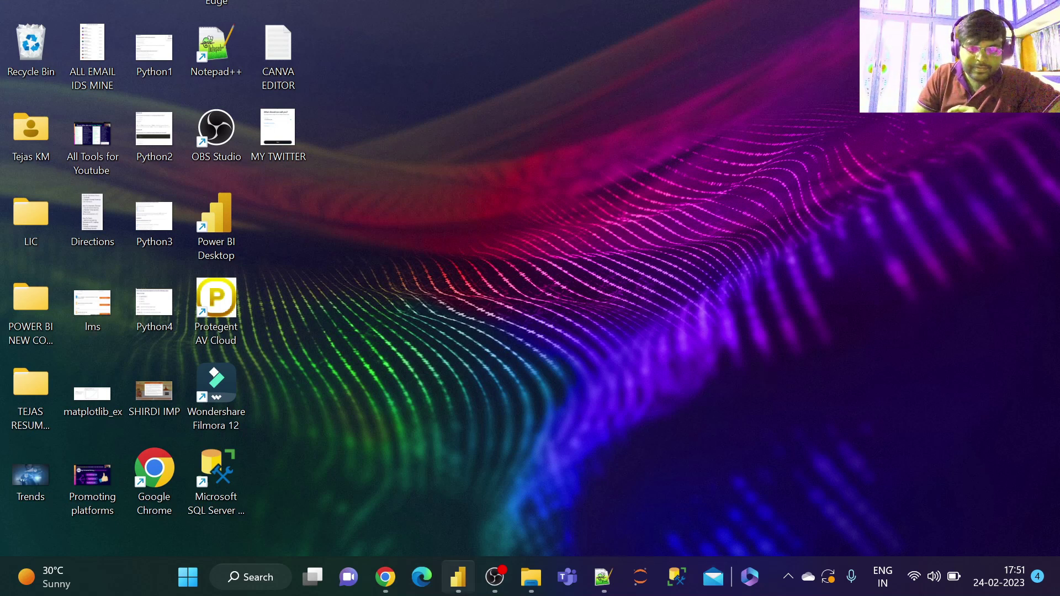
Switch to Data view and scroll across the Dates and Global Superstore table columns.
click(459, 577)
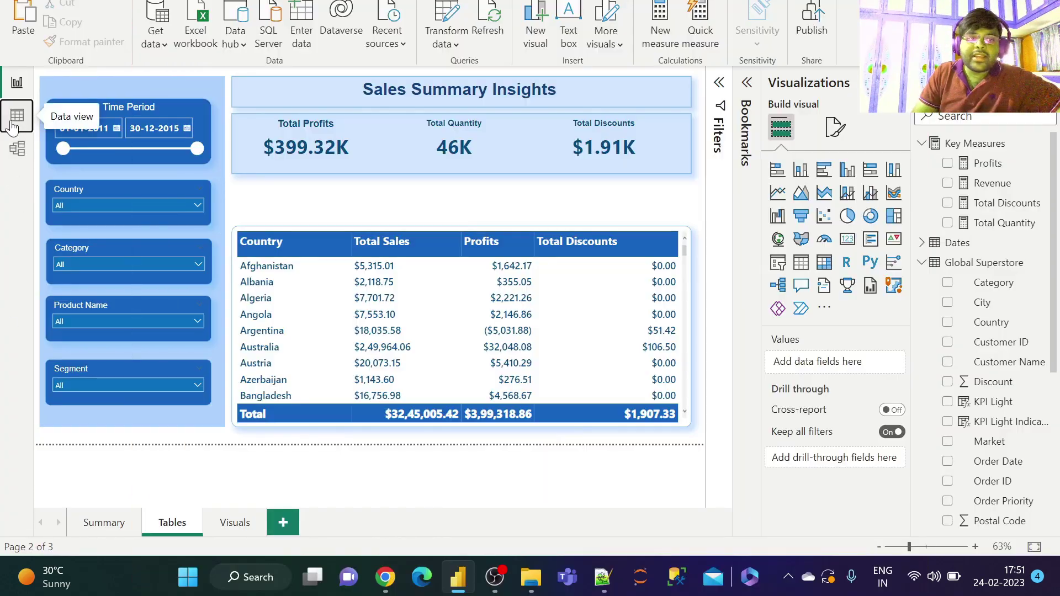
click(13, 119)
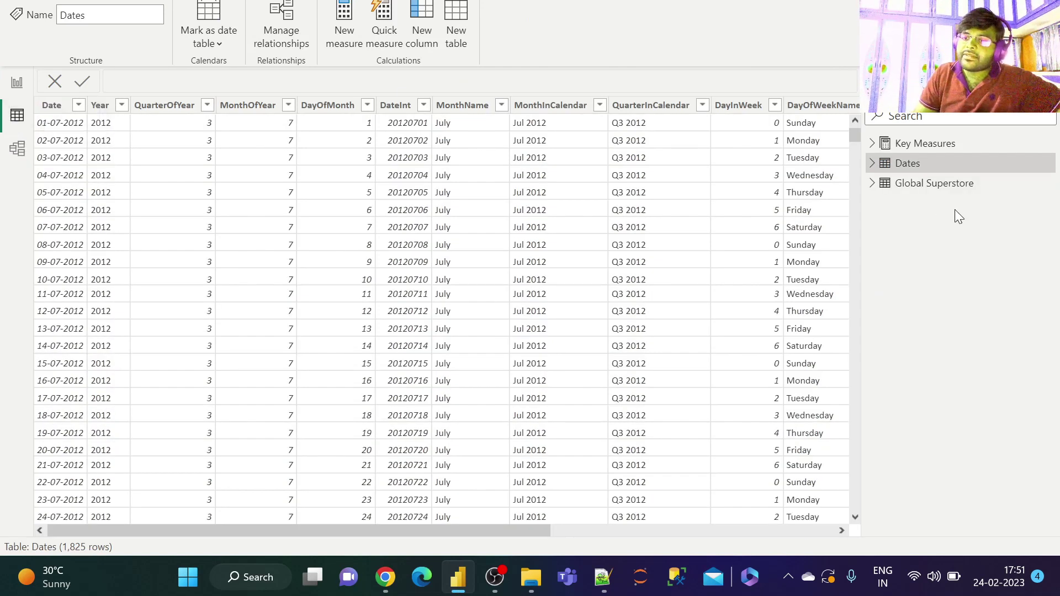
click(956, 190)
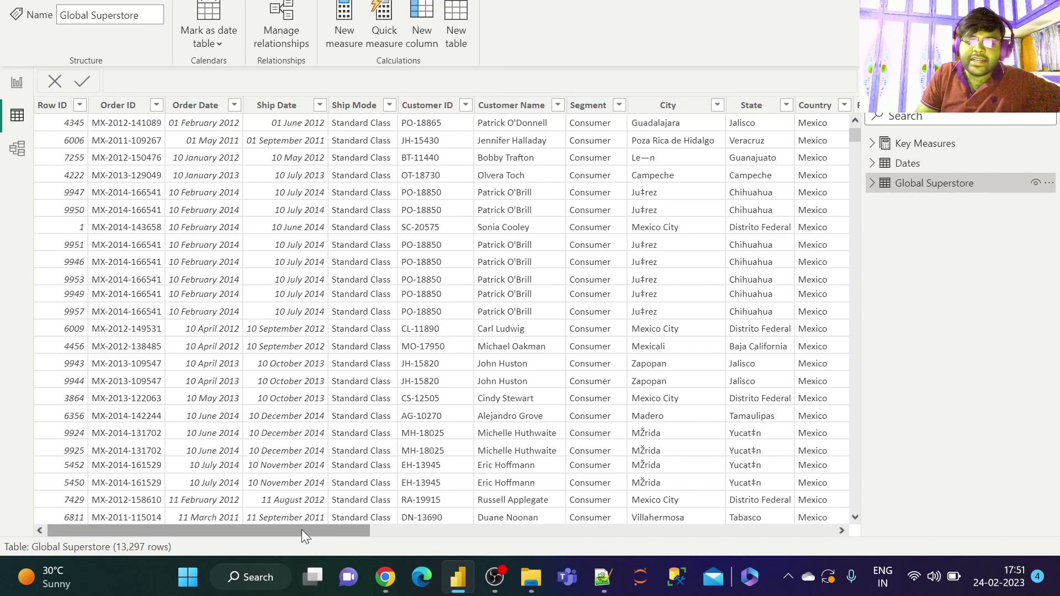
drag(301, 529, 756, 543)
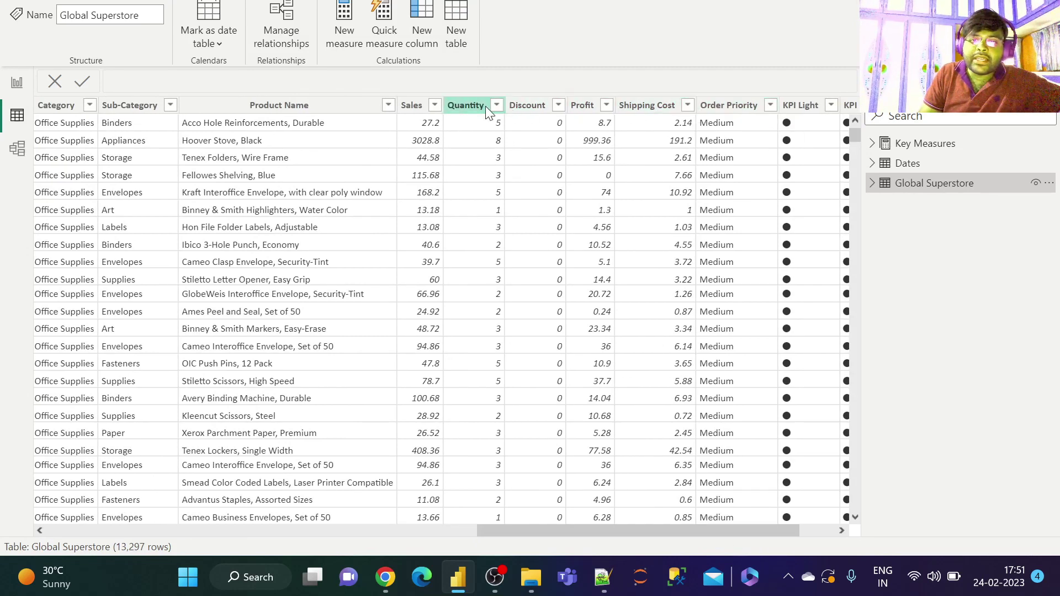
drag(632, 528, 127, 515)
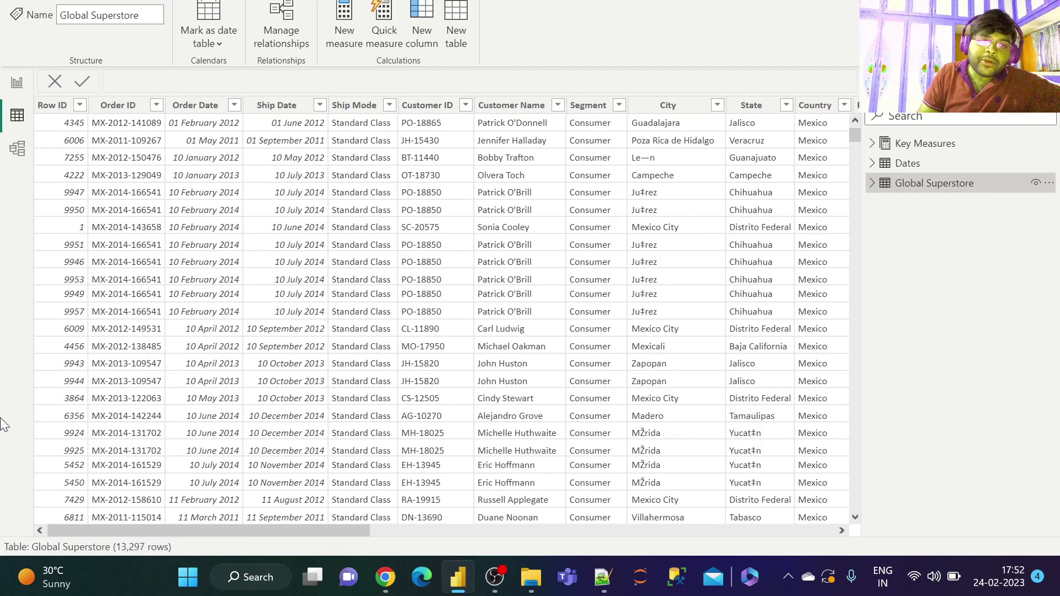
Go back to Report view, preview the Visuals page bar chart, then return to Tables.
click(9, 79)
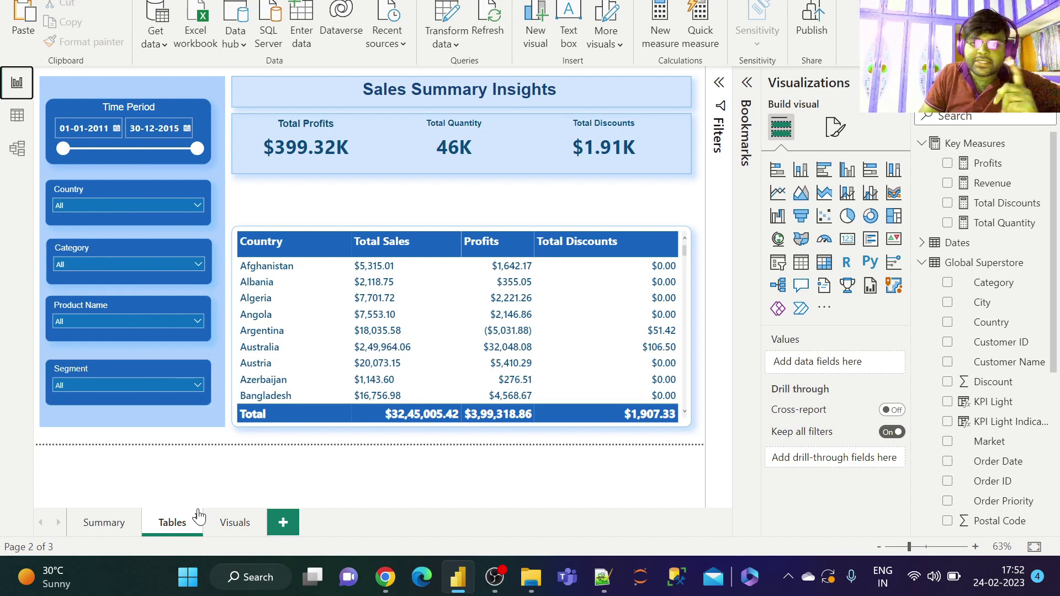
click(242, 527)
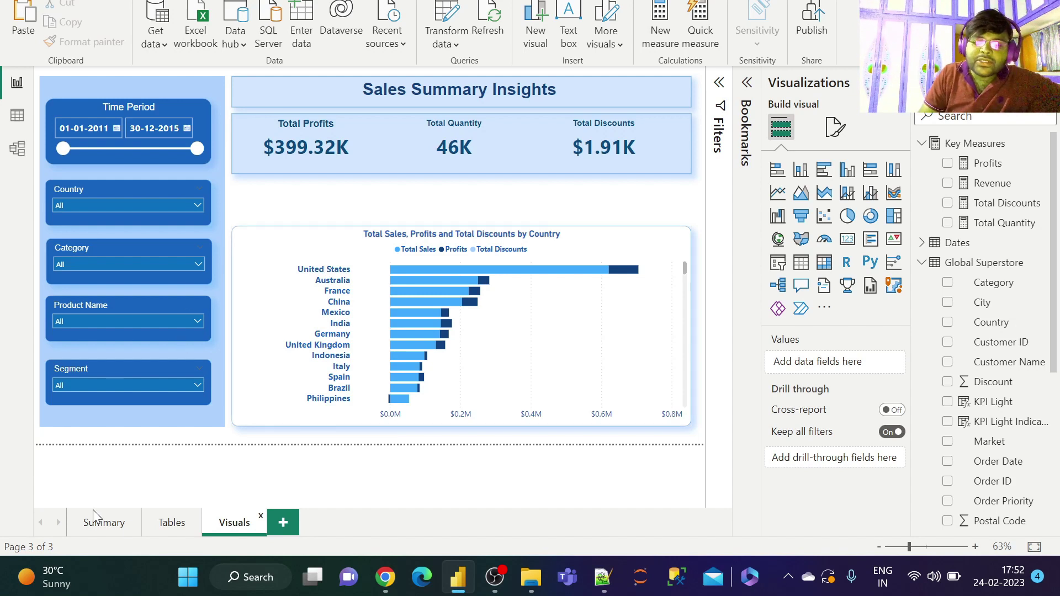
click(171, 523)
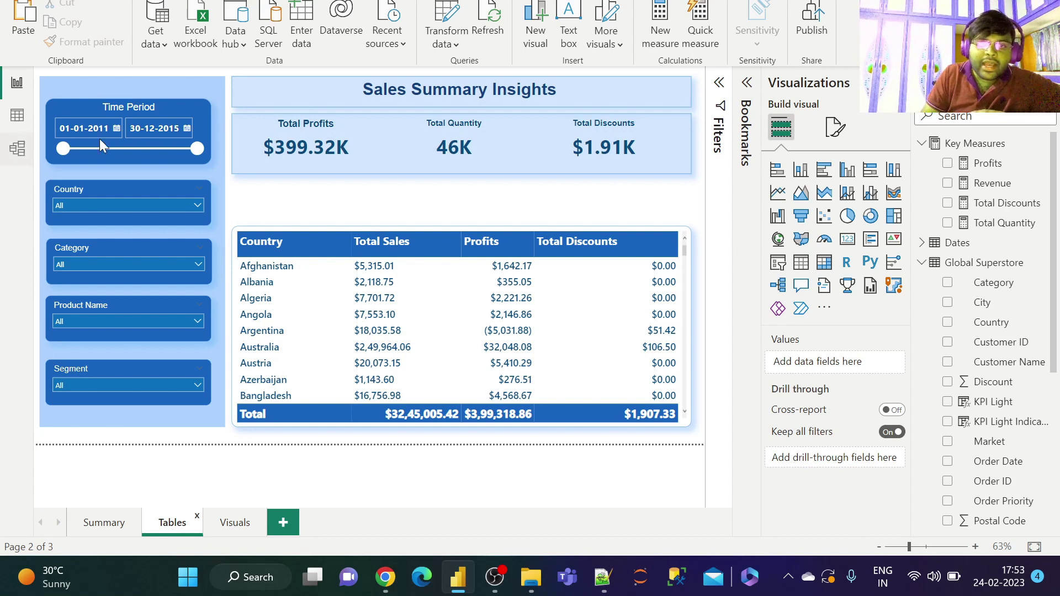
Open the Bookmarks pane and delete the old Tables and Visuals bookmarks.
key(alt+w)
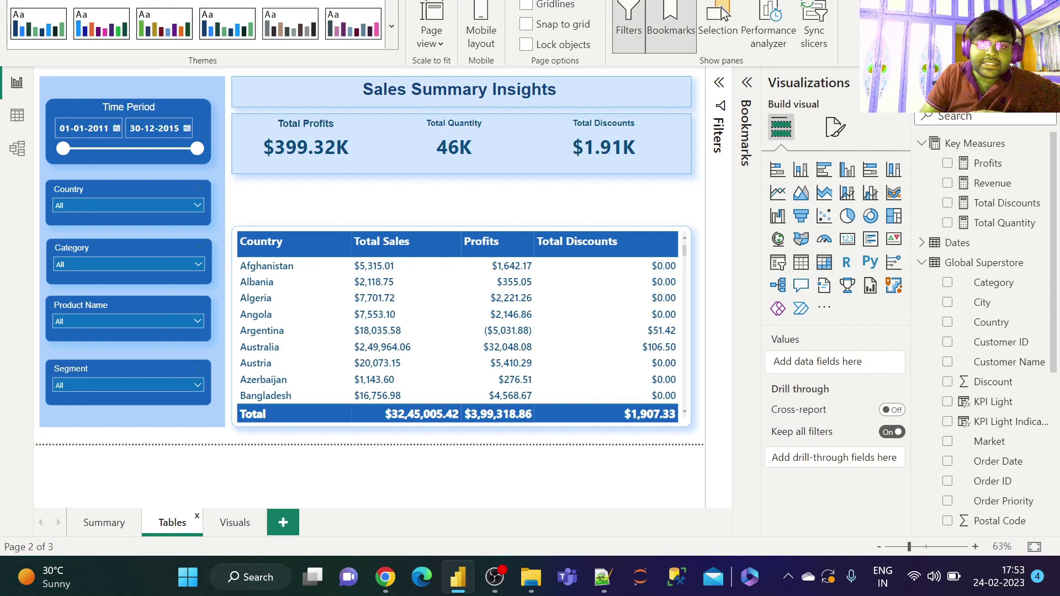
click(670, 22)
click(670, 22)
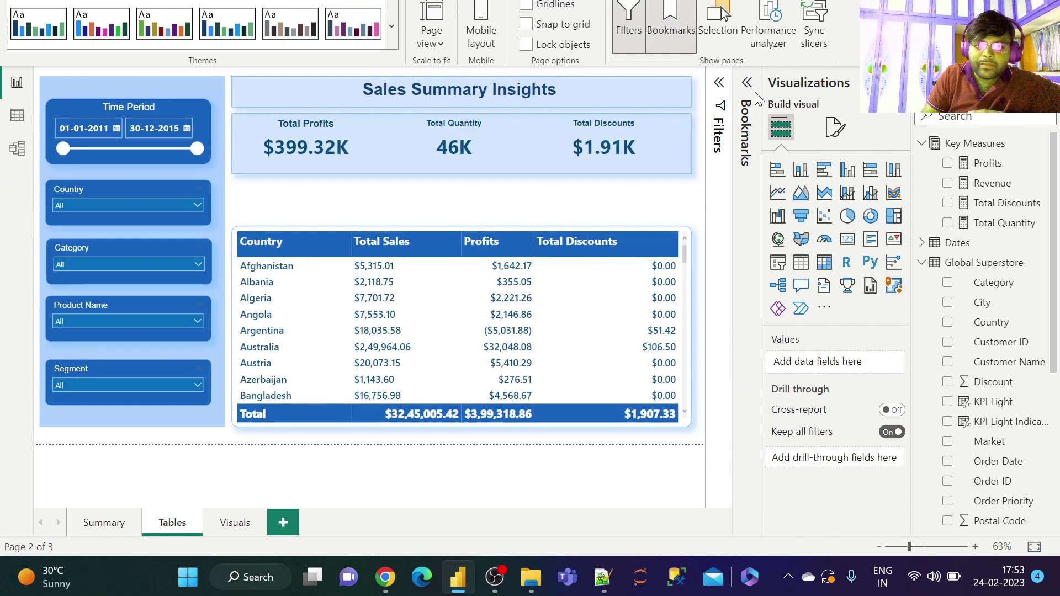
click(747, 84)
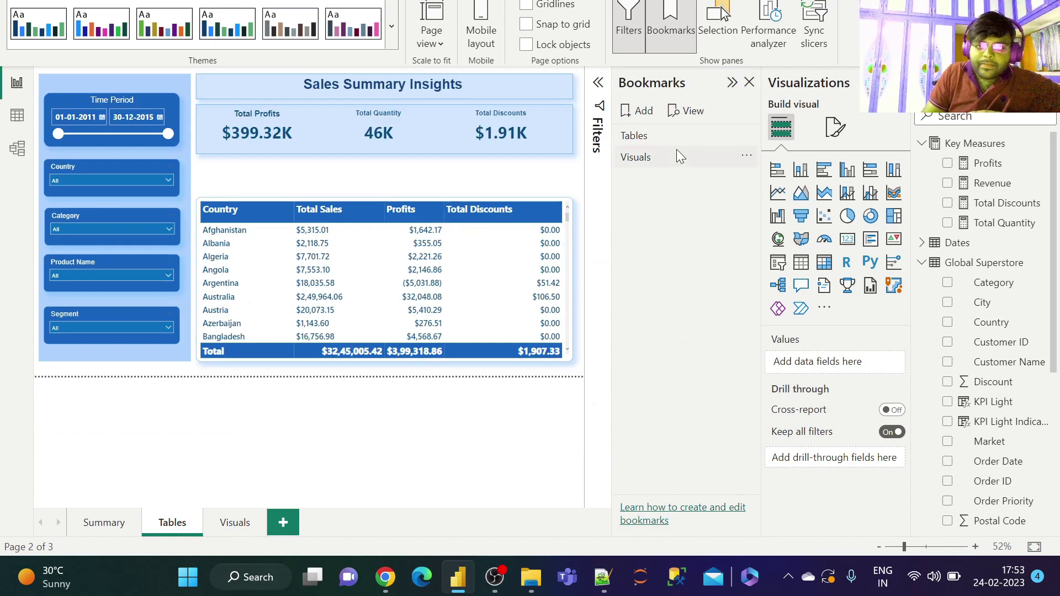
click(746, 135)
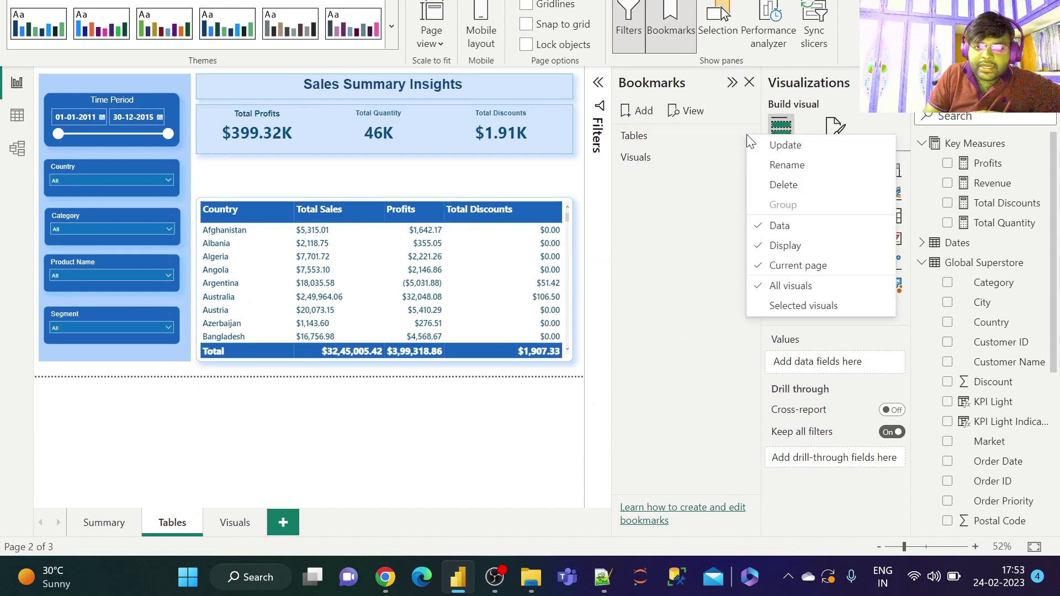
click(785, 184)
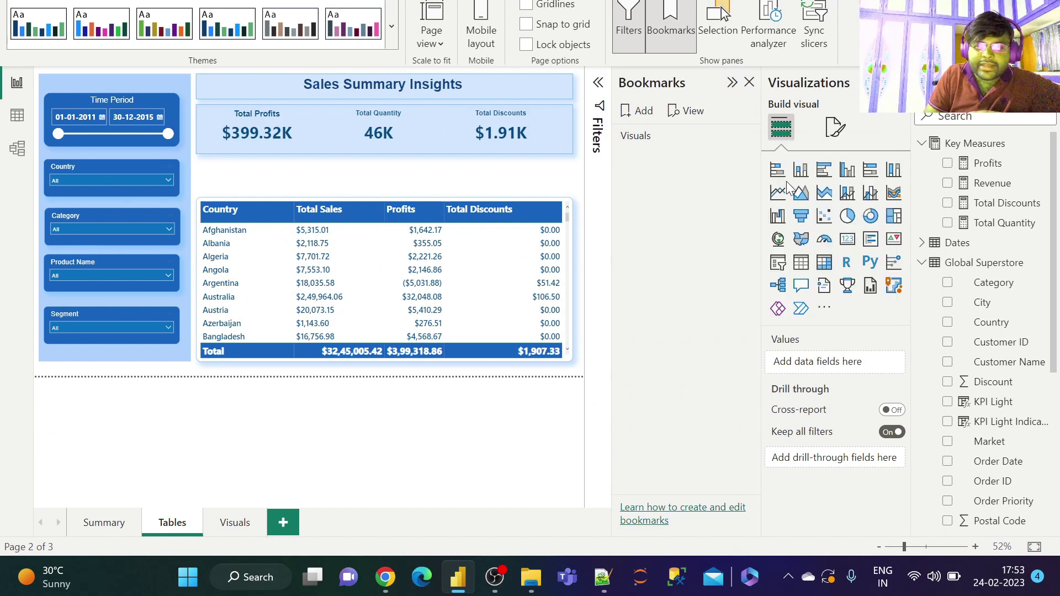
click(747, 136)
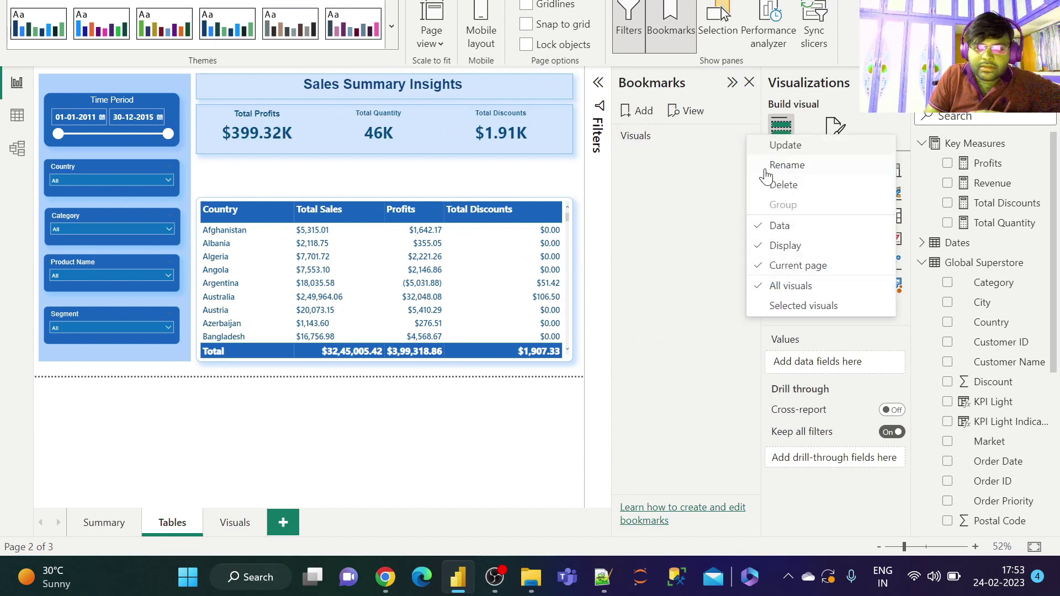
click(777, 187)
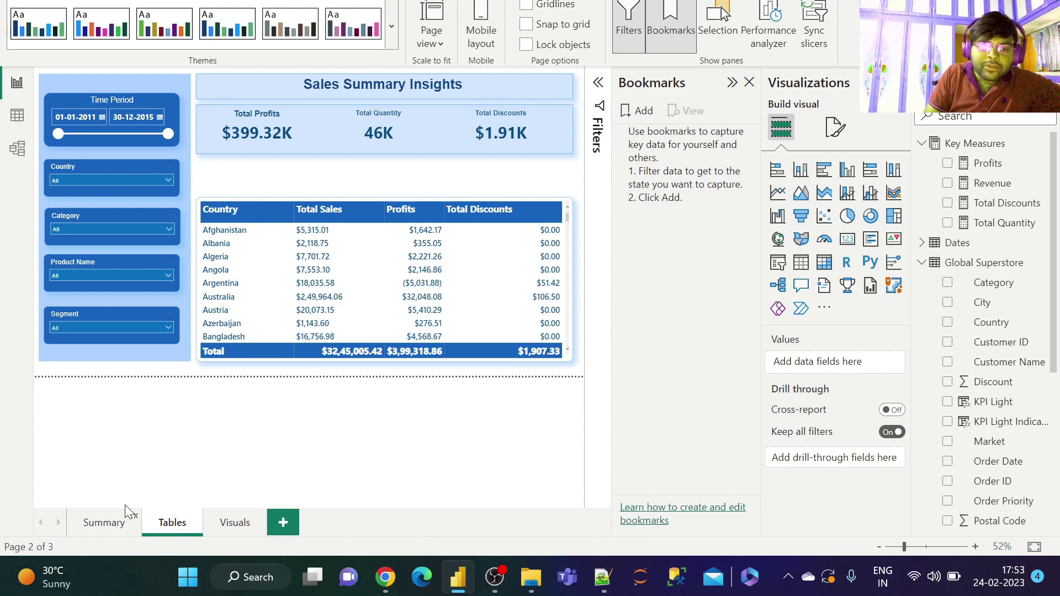
Add a bookmark of the Tables page, rename it 'Tables', and update it.
double_click(172, 528)
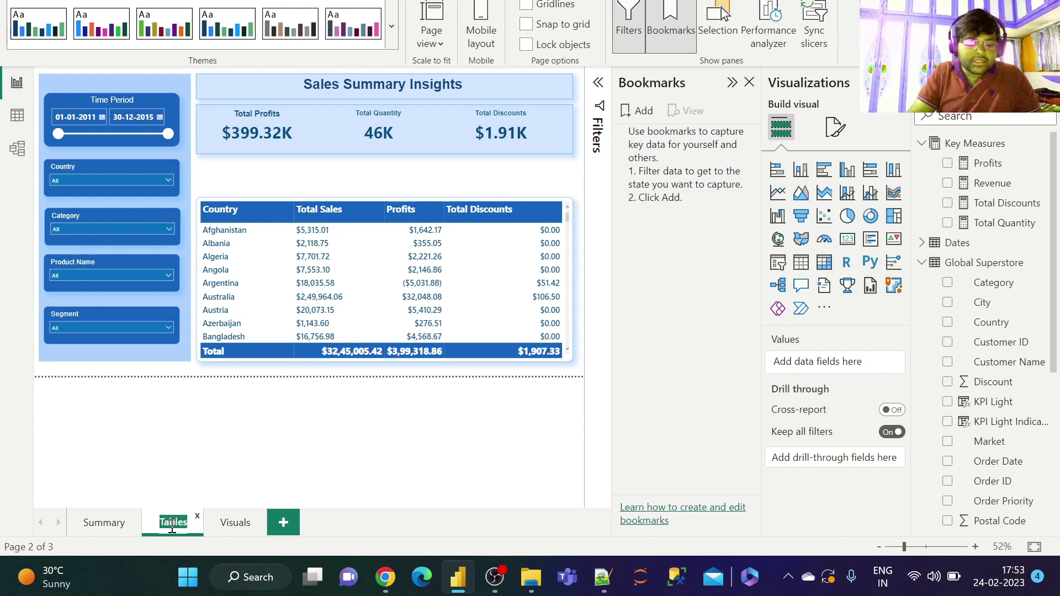
click(649, 113)
click(643, 111)
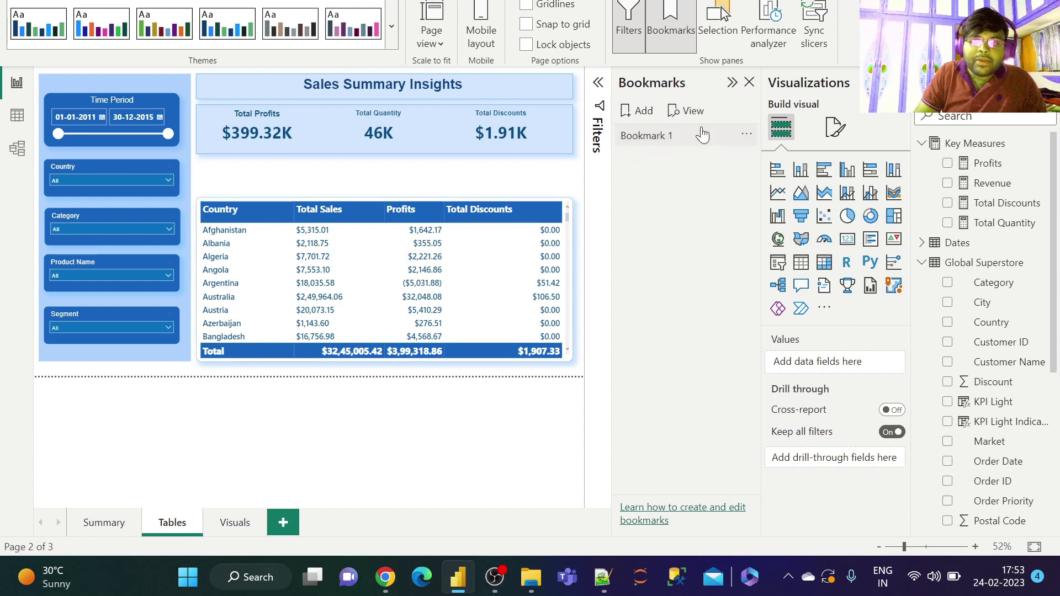
click(745, 135)
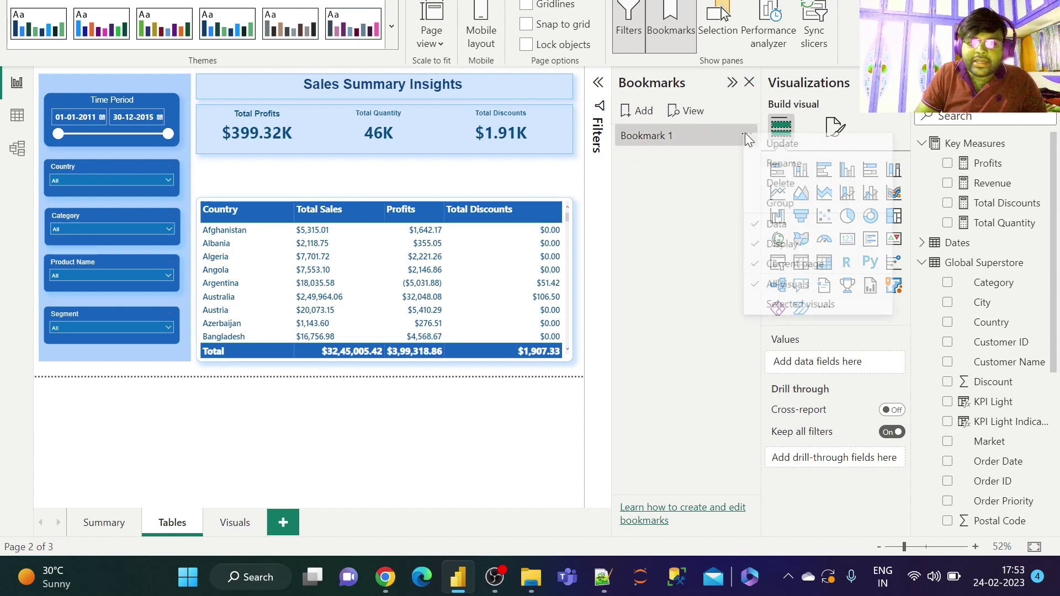
click(779, 165)
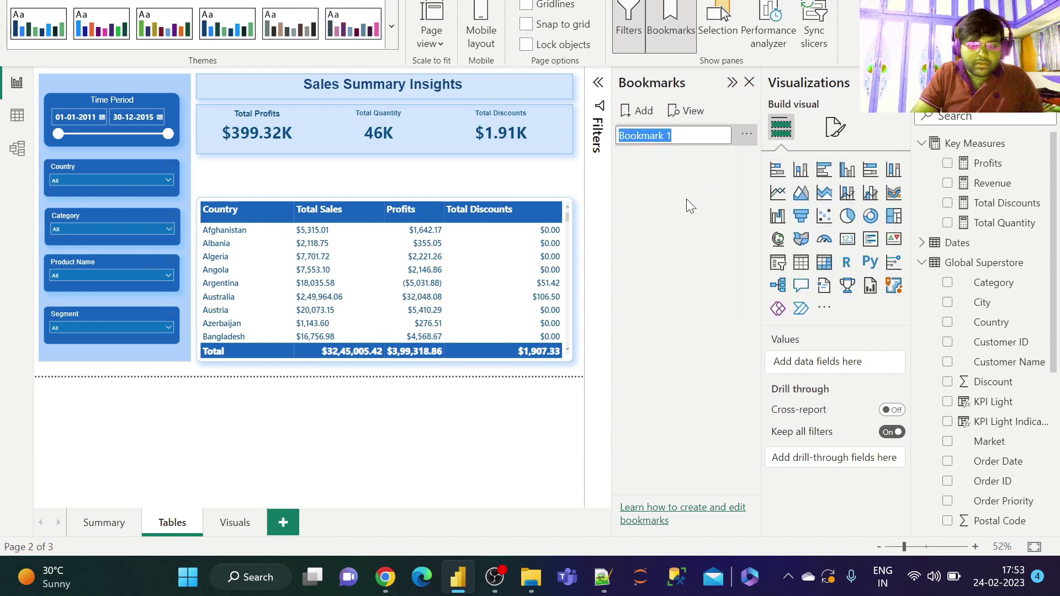
text(Tables)
key(Return)
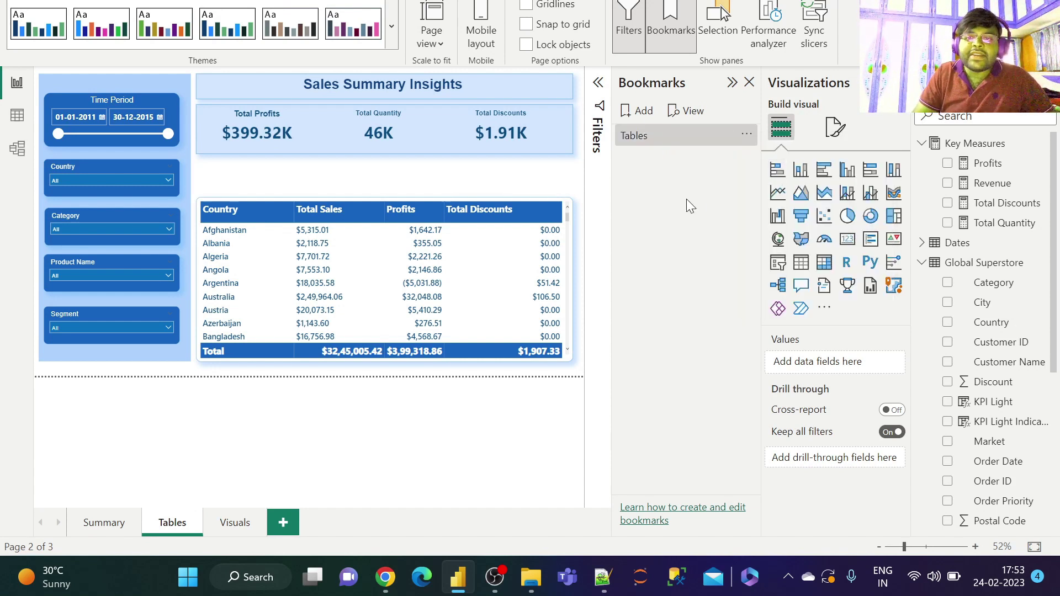
click(746, 136)
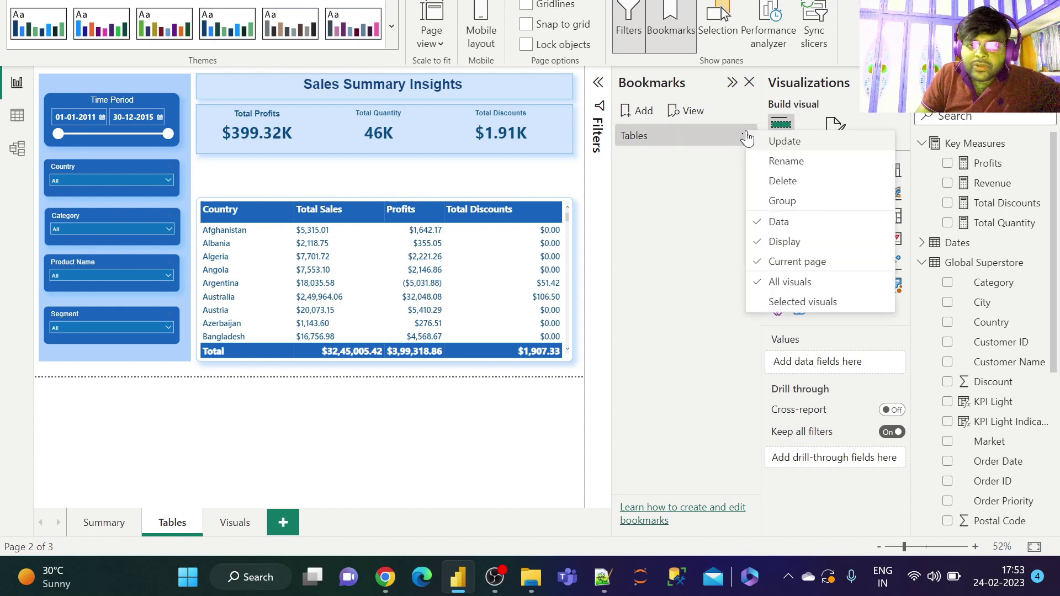
click(784, 142)
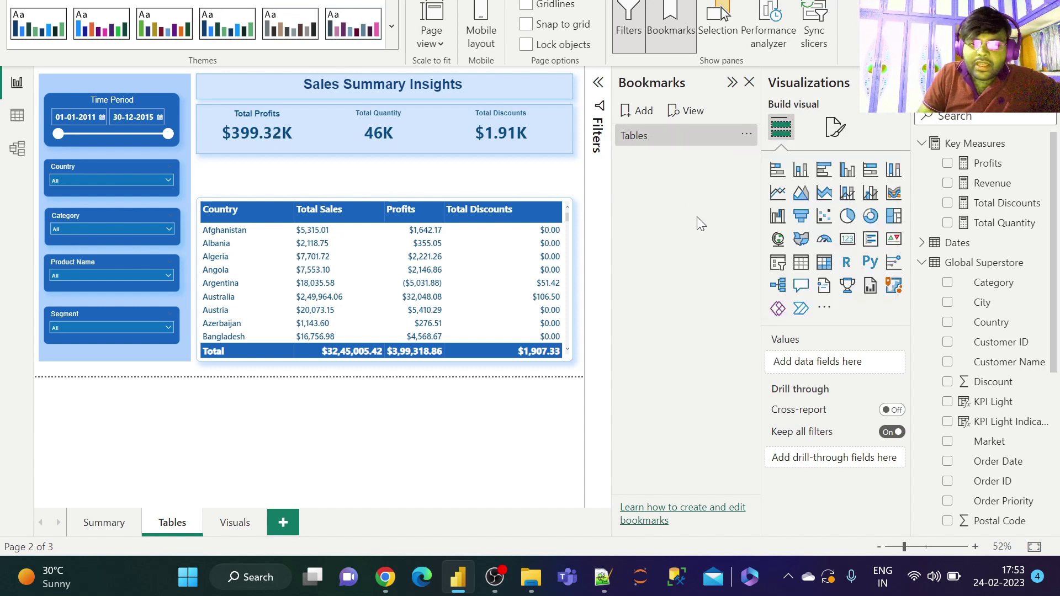
Add a bookmark of the Visuals page named 'Visuals', update it, then return to Tables.
click(232, 525)
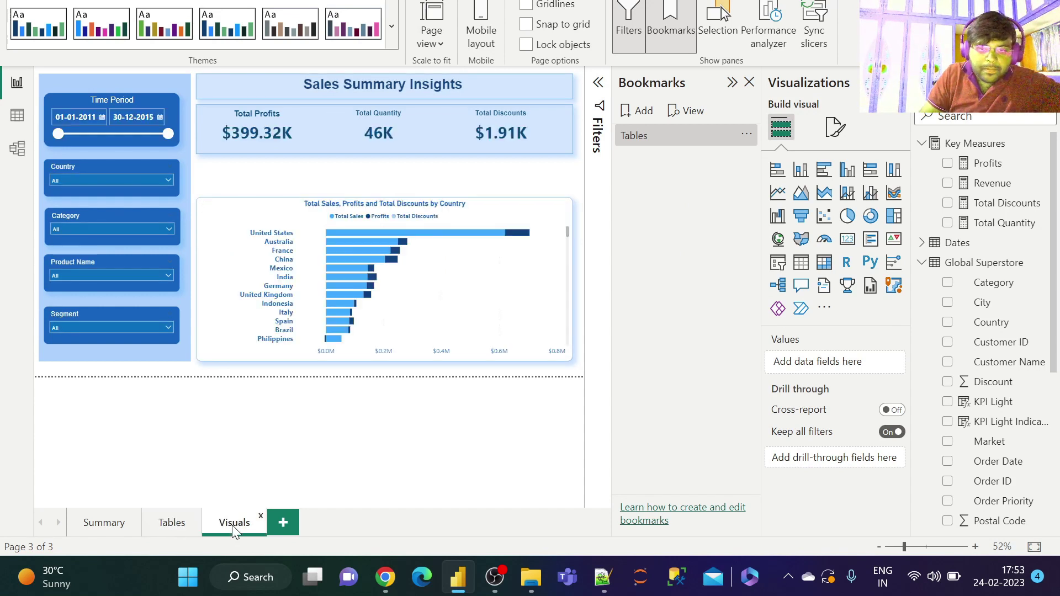
click(640, 111)
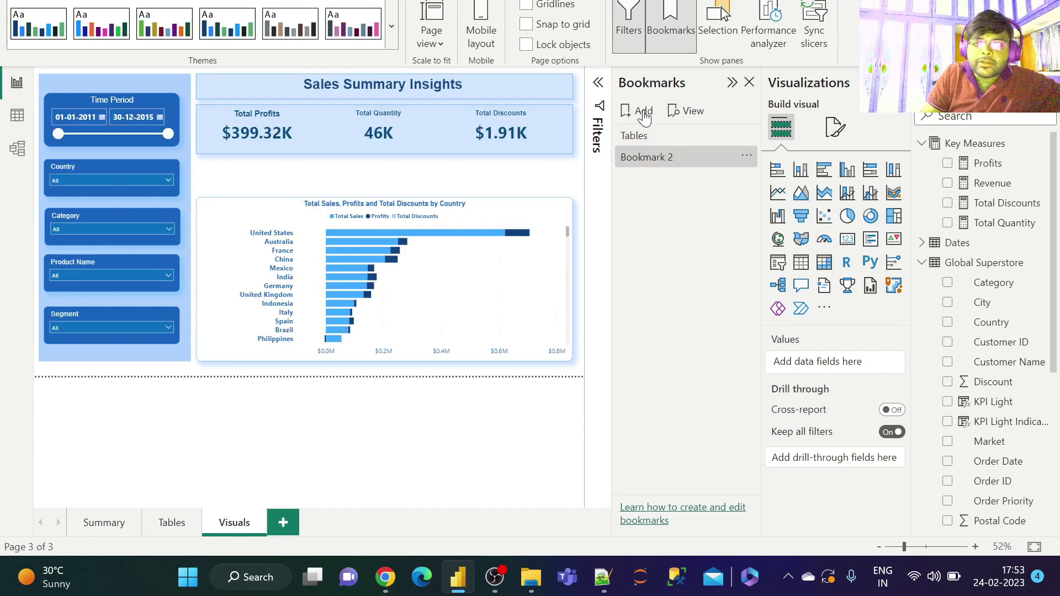
click(747, 157)
click(776, 188)
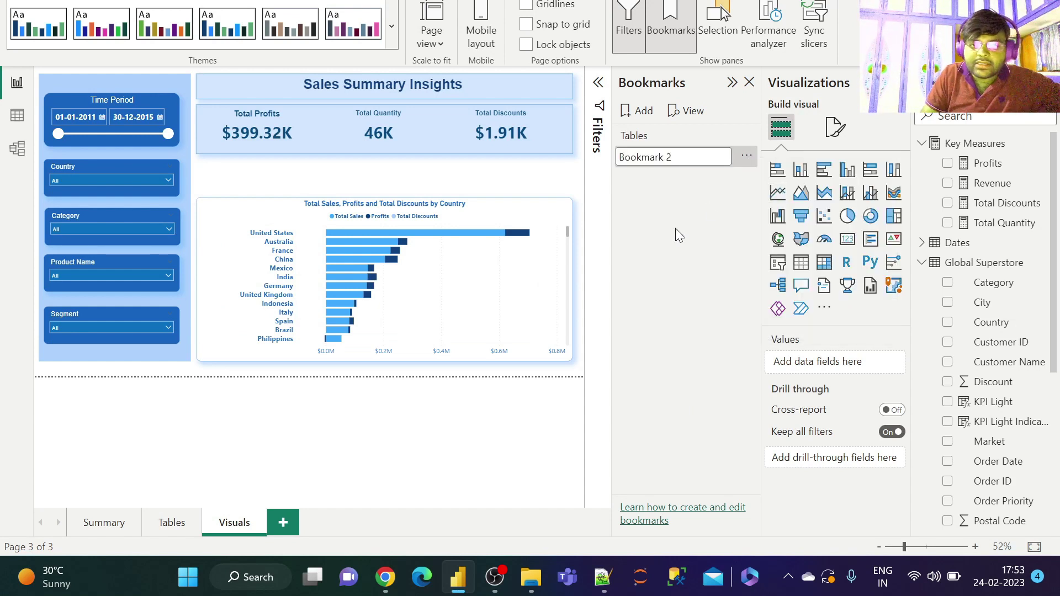
text(Visuals)
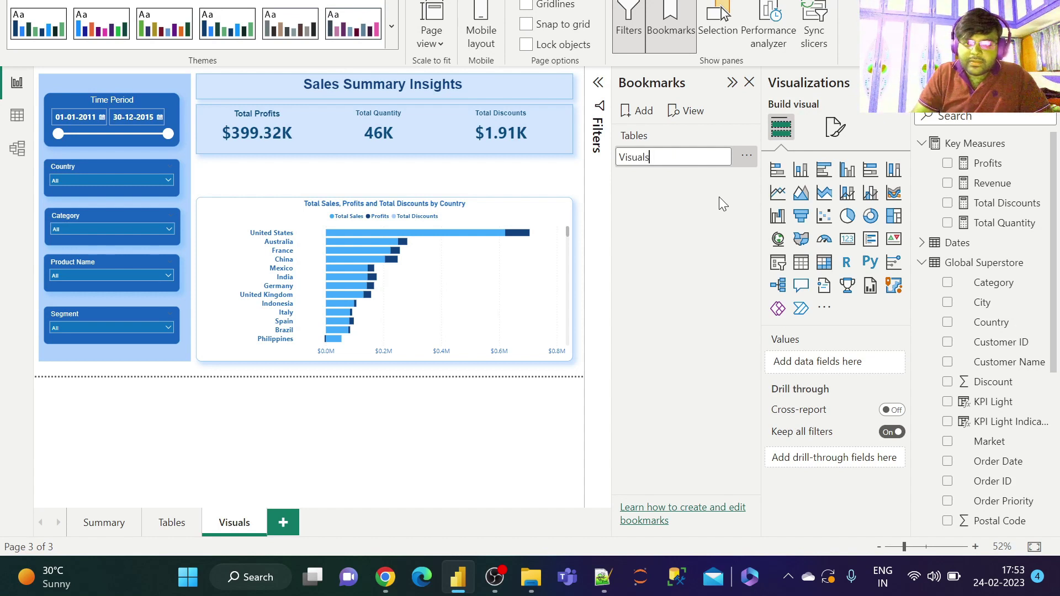
click(701, 218)
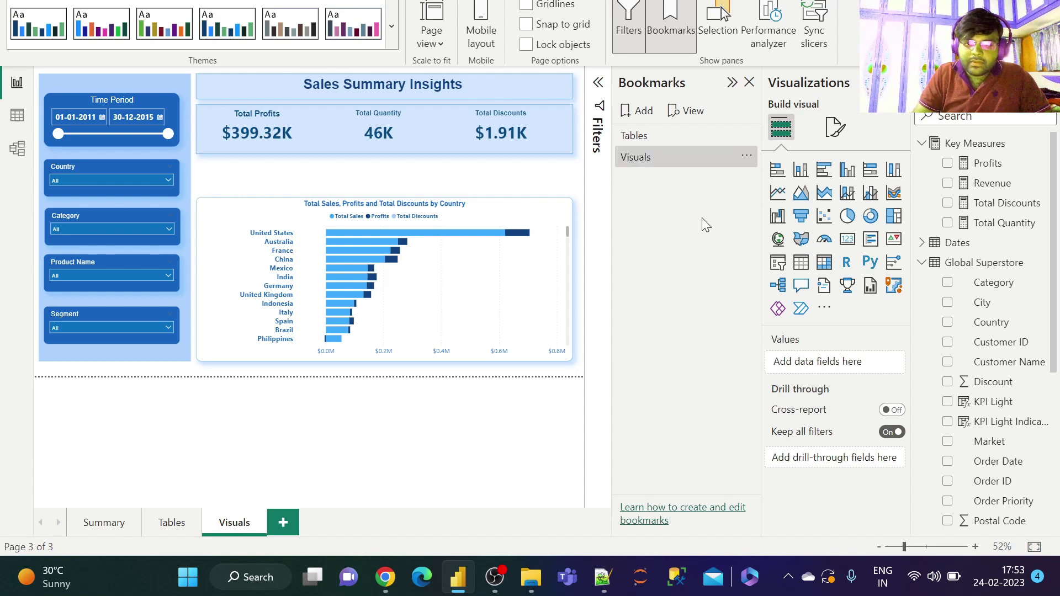
click(747, 160)
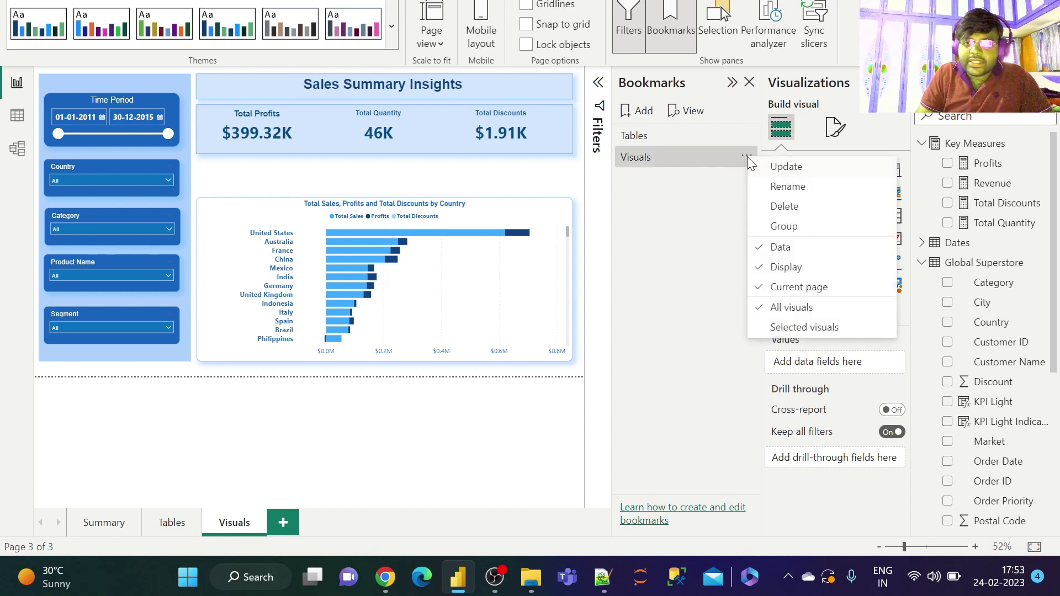
click(784, 166)
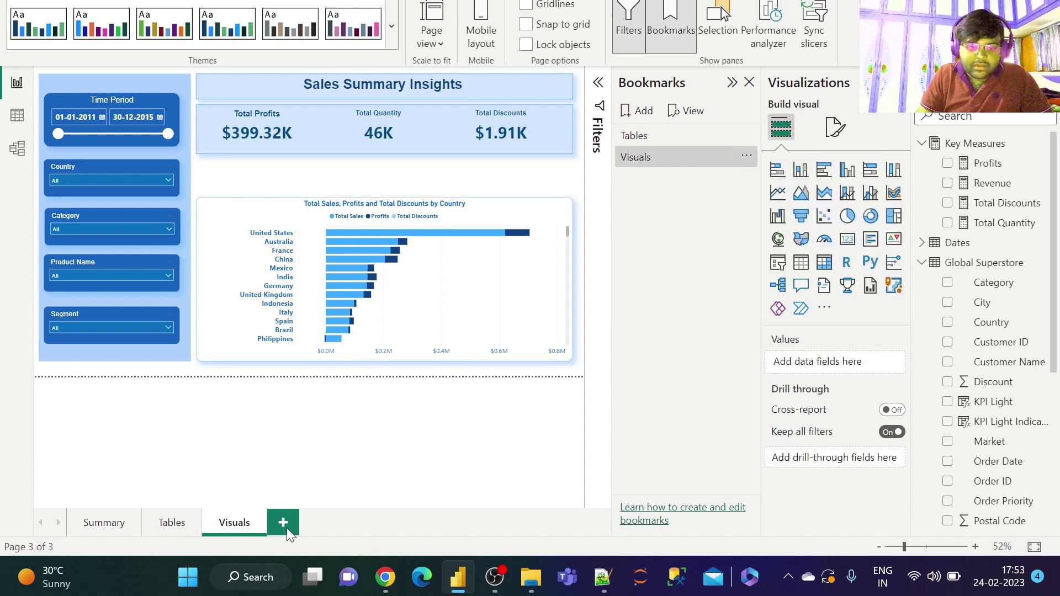
click(166, 524)
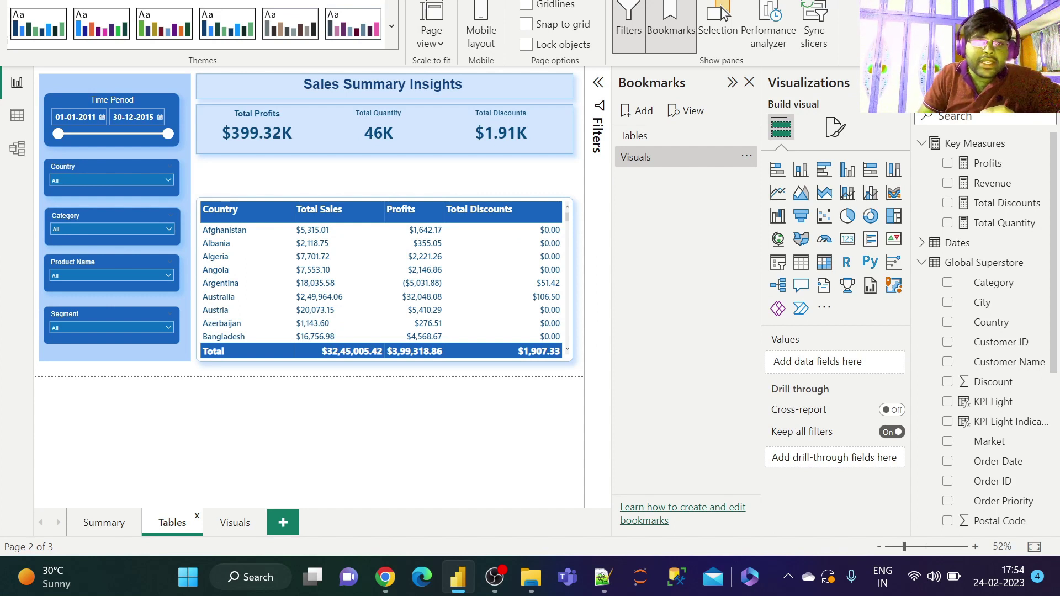
Start an image insert and pick the 'table buttons' toggle picture.
key(alt+n)
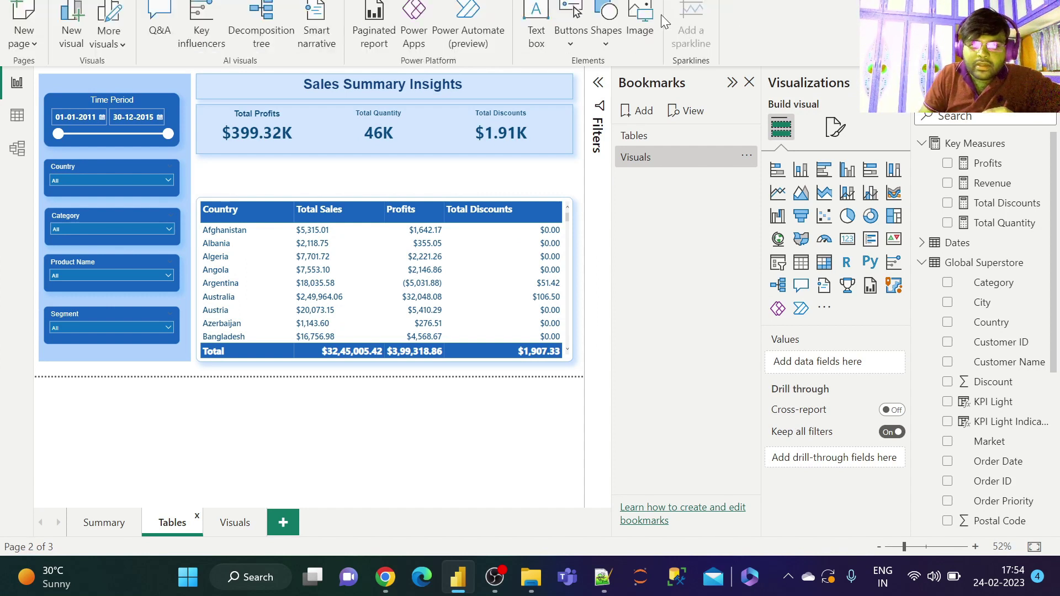
click(640, 26)
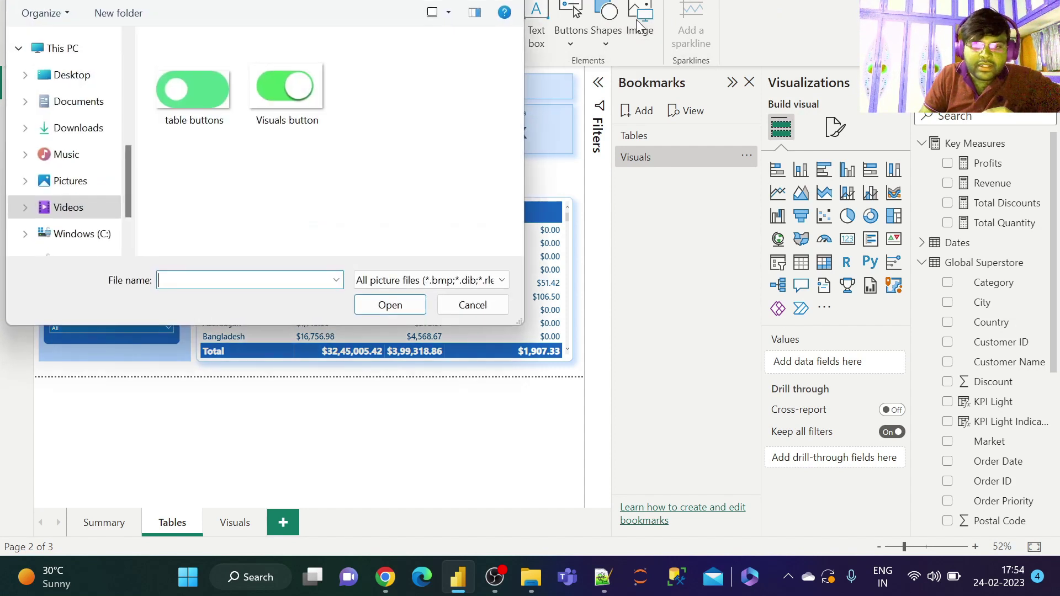
click(185, 85)
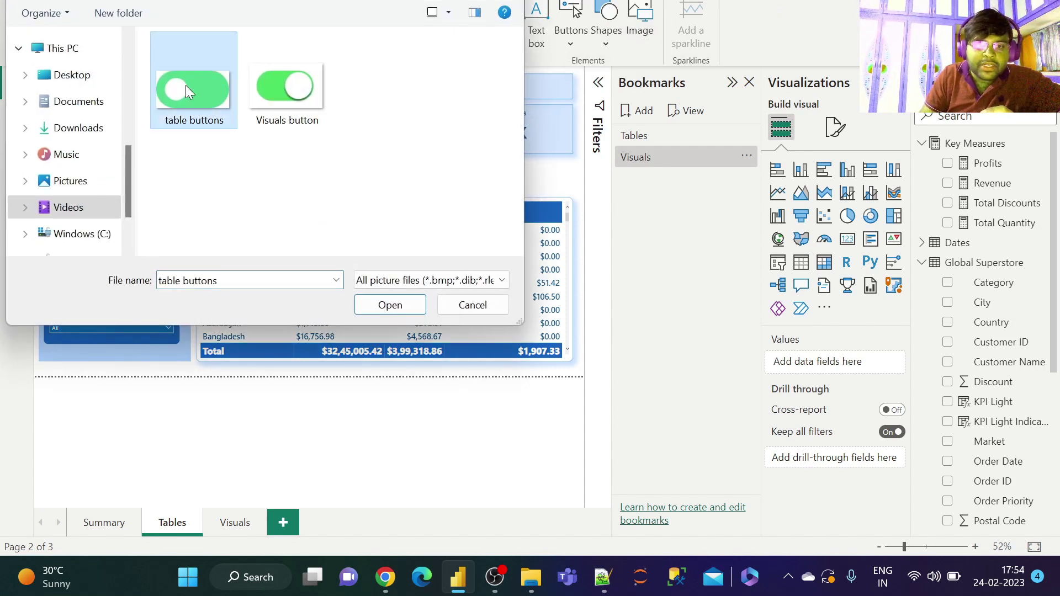
Insert the green toggle image, set its scaling to Fit, and size it above the country table.
click(389, 306)
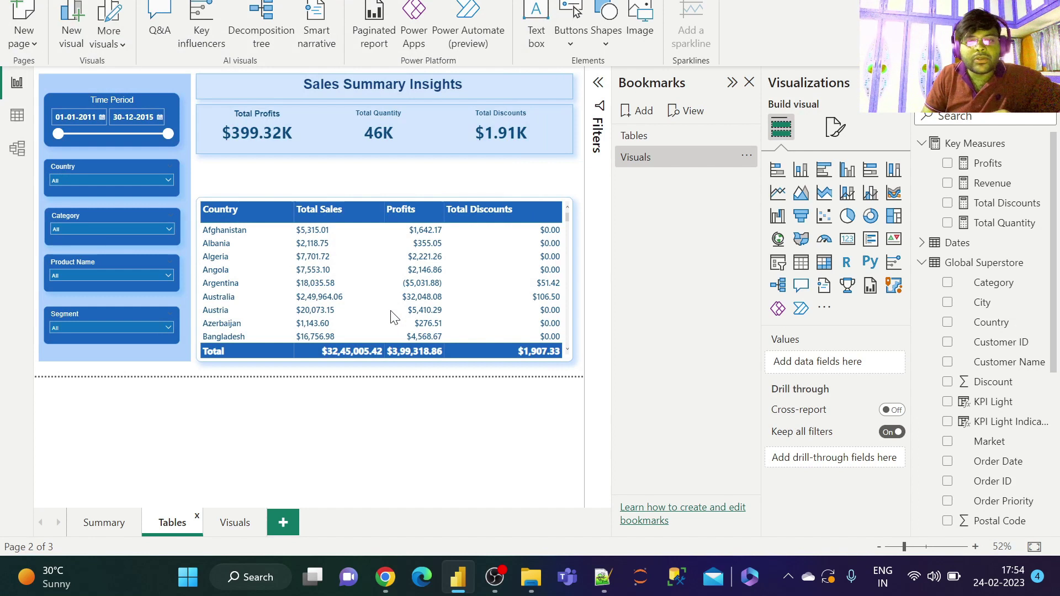
key(ctrl+v)
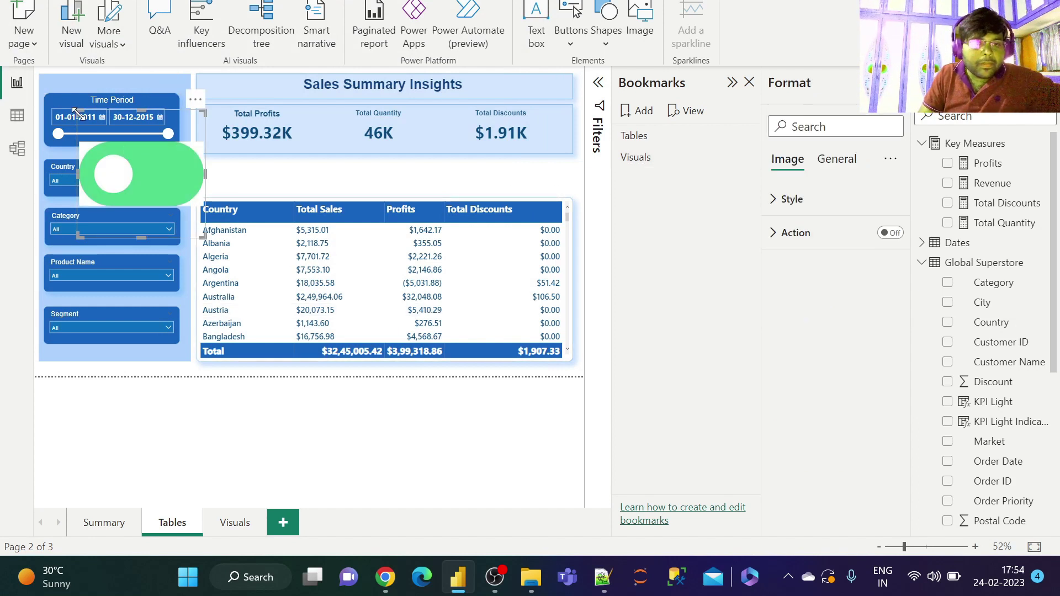
drag(77, 113, 352, 142)
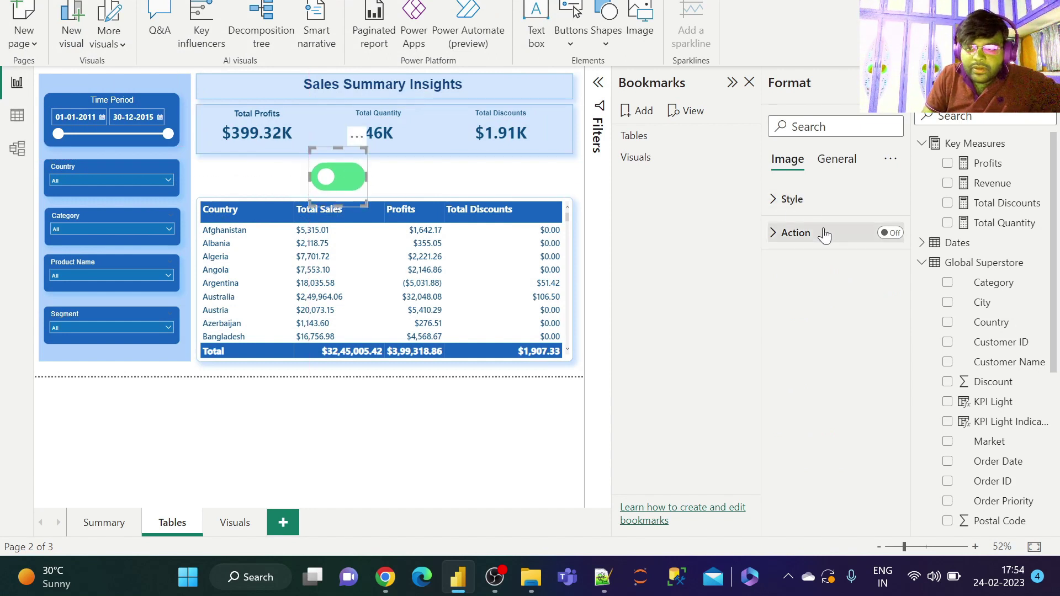
click(807, 205)
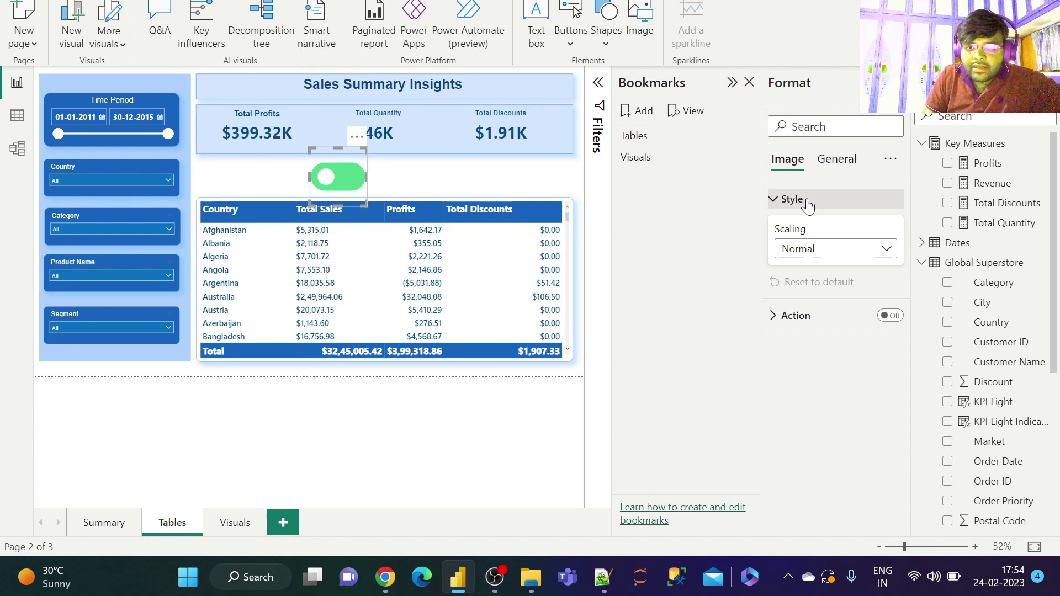
click(817, 248)
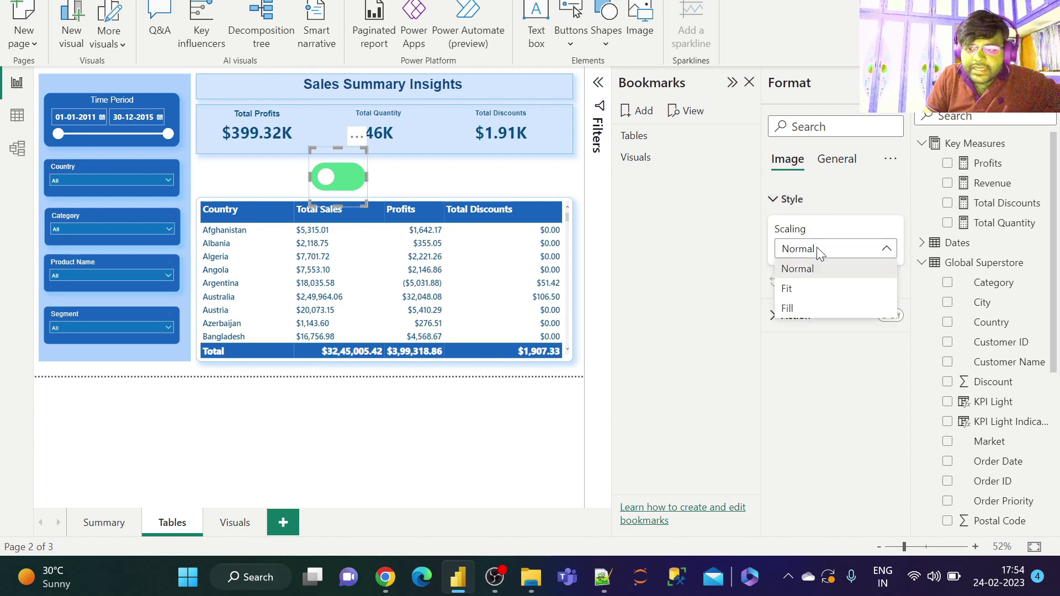
click(815, 290)
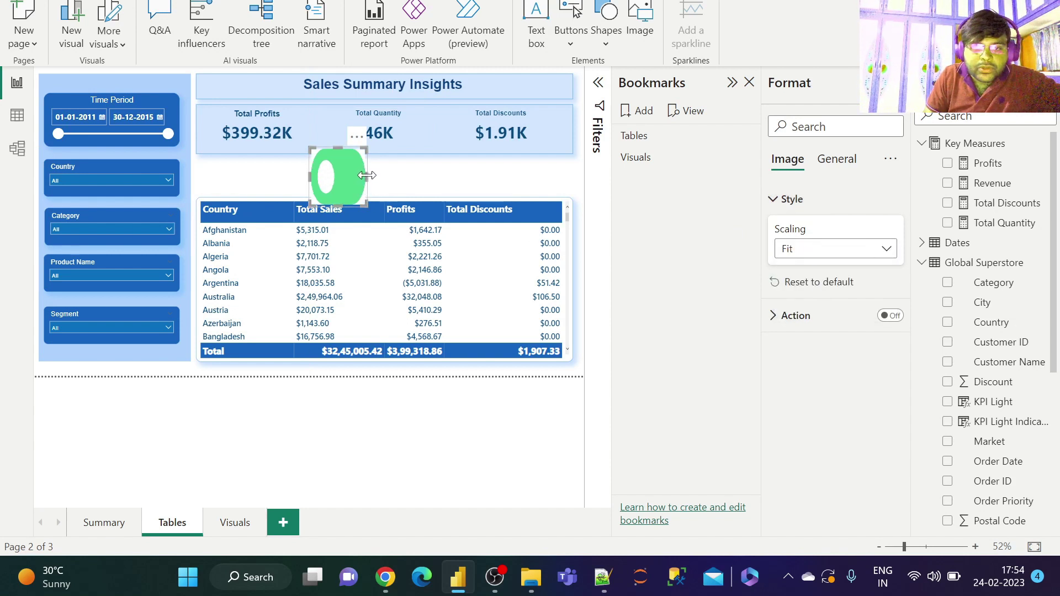
drag(367, 175, 419, 177)
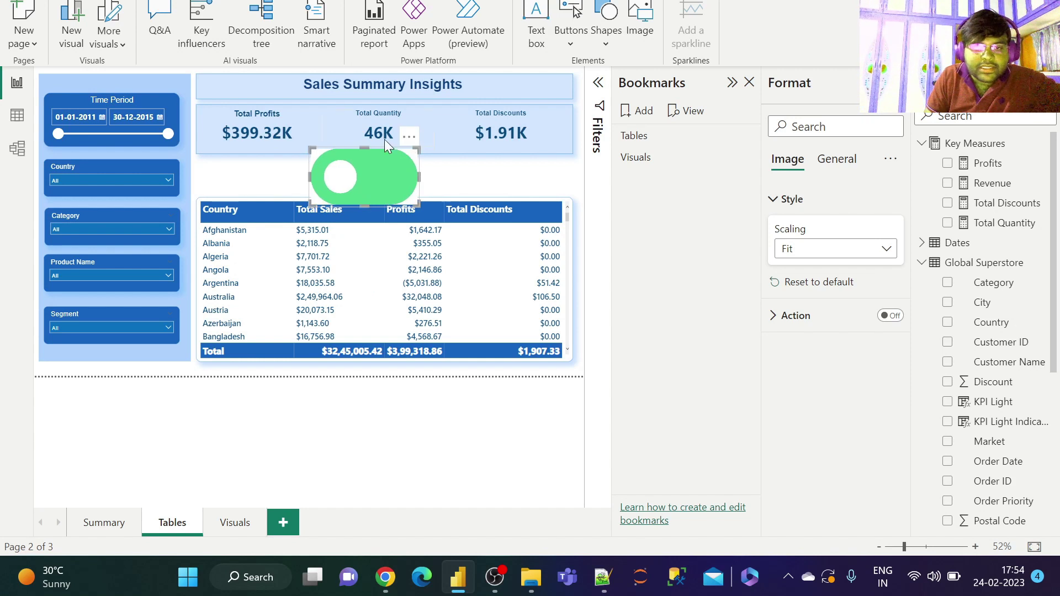
drag(370, 147, 363, 164)
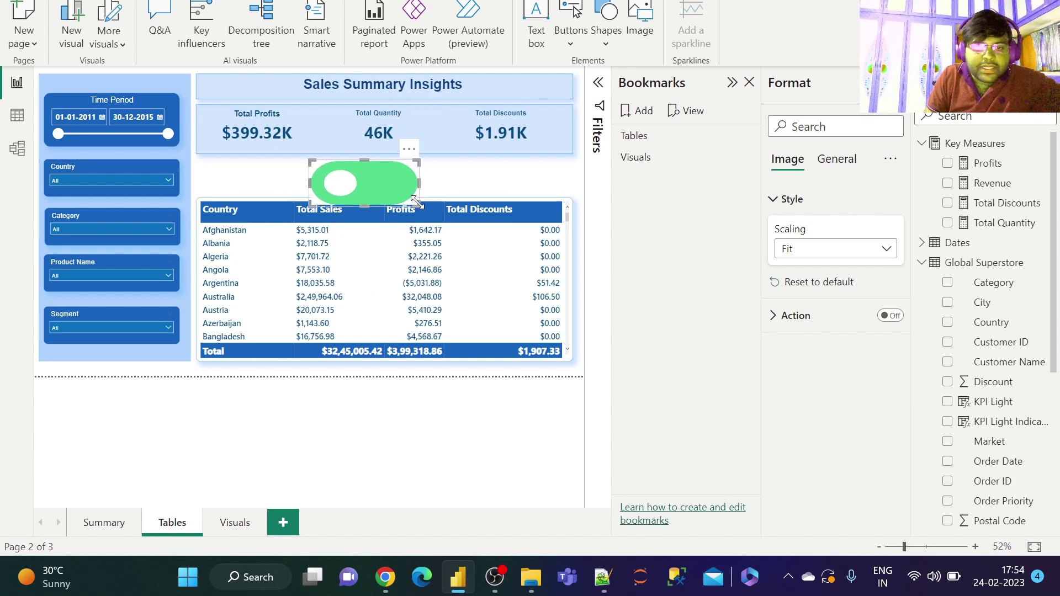
drag(417, 202, 410, 150)
Add a dark blue, size-14 text label beside the toggle image.
click(275, 174)
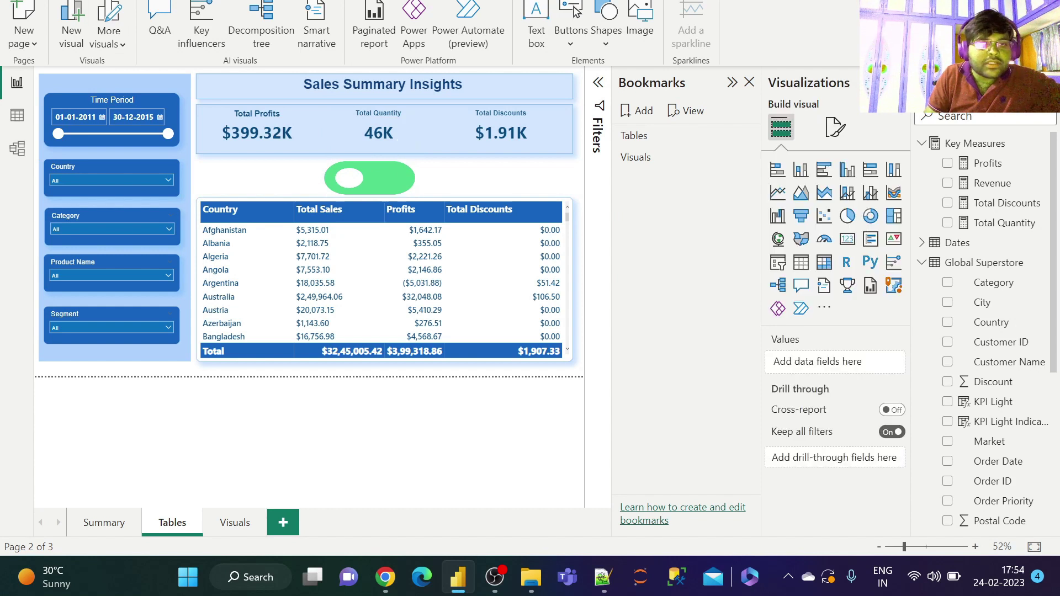
click(536, 19)
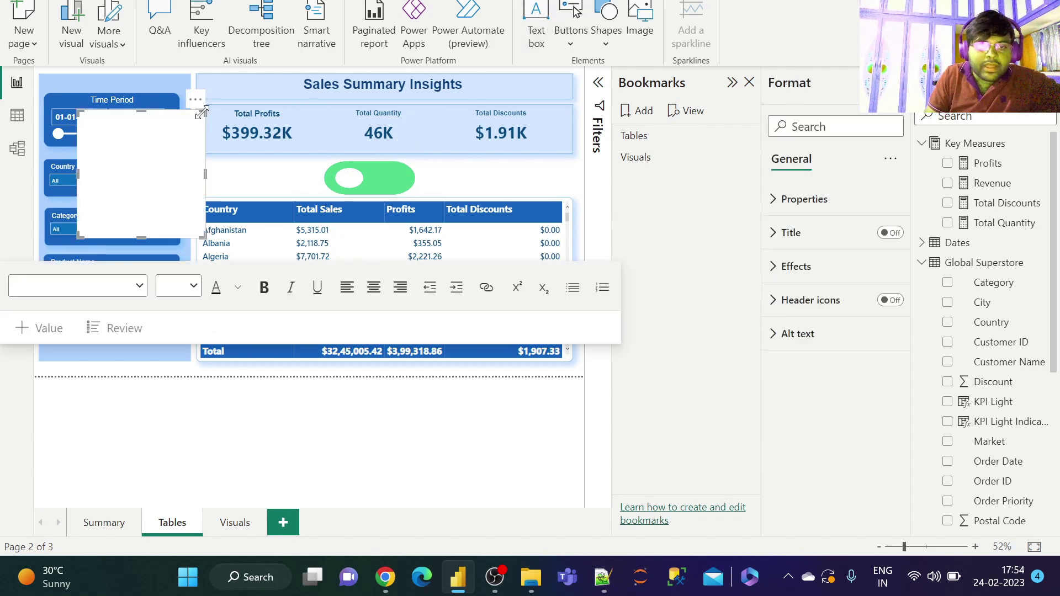
drag(201, 112, 180, 197)
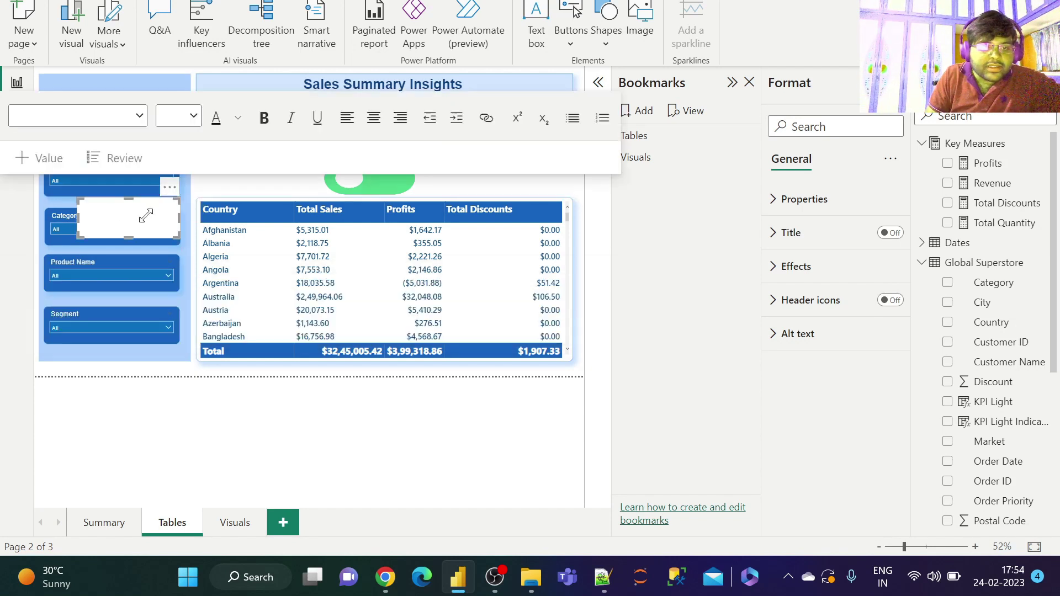
click(112, 224)
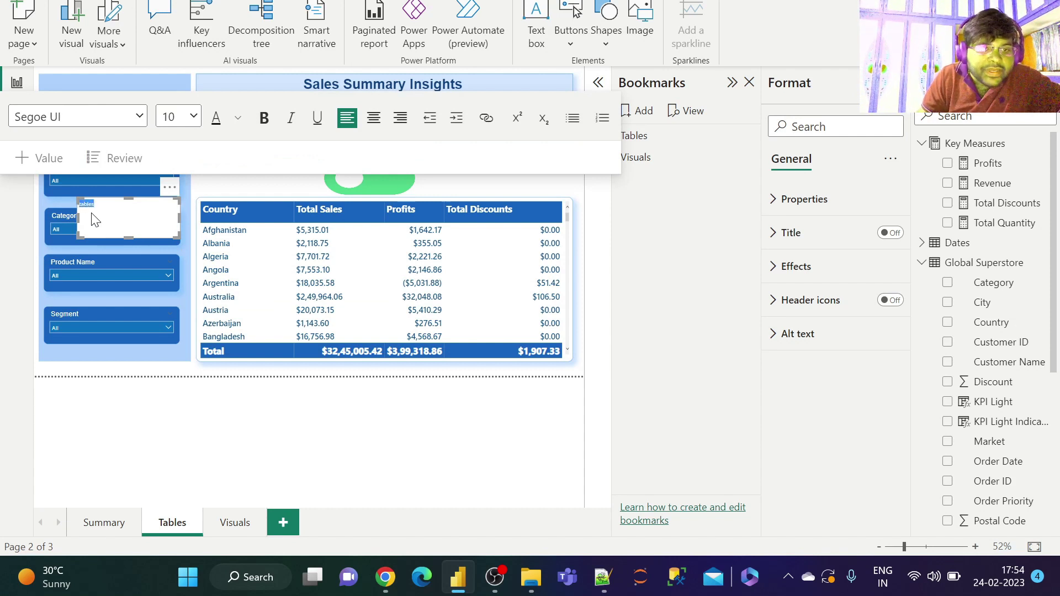
click(238, 122)
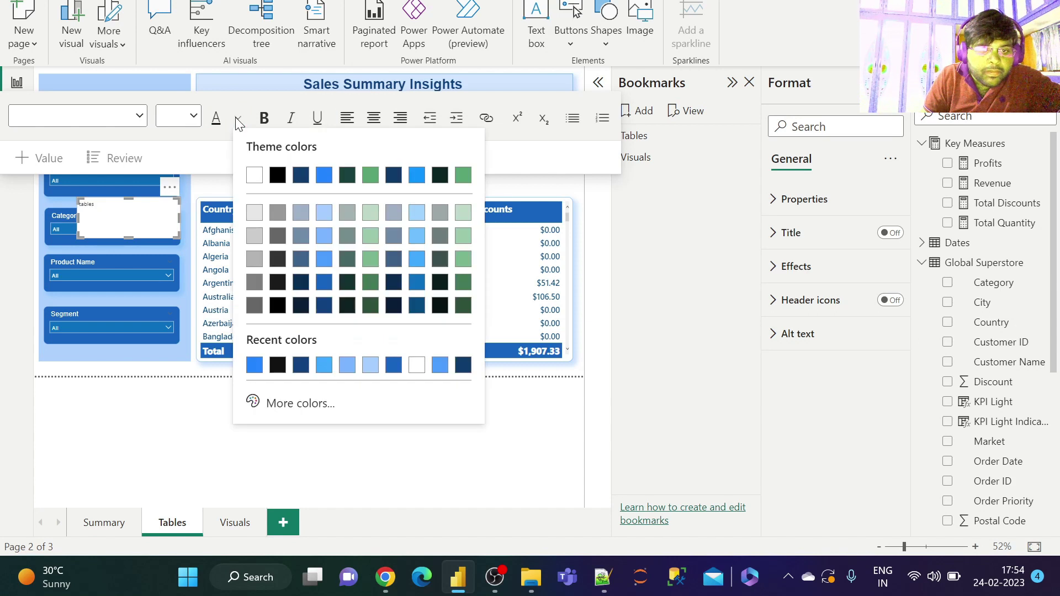
click(324, 307)
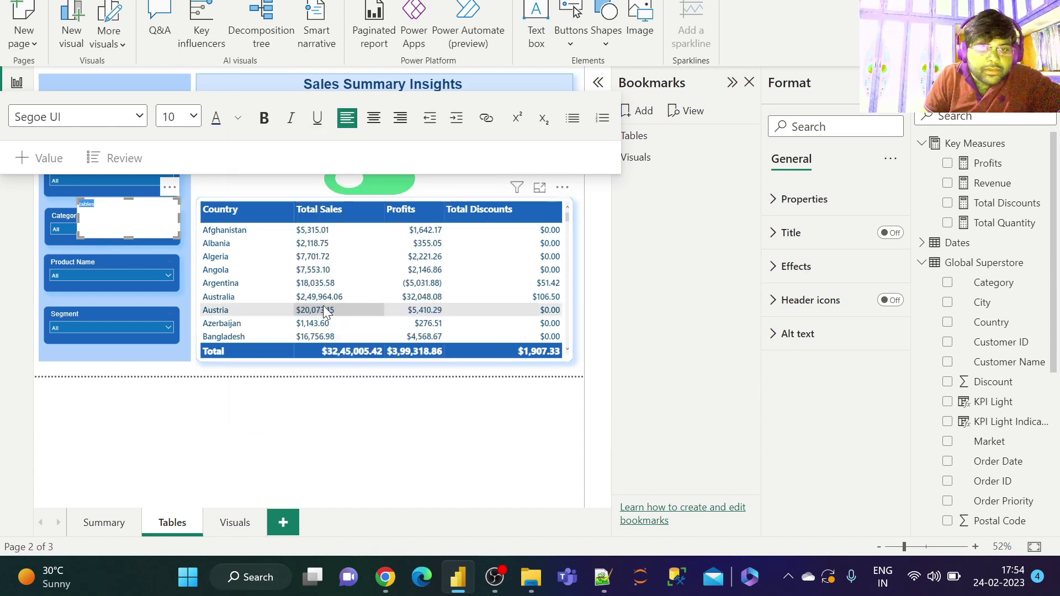
click(194, 117)
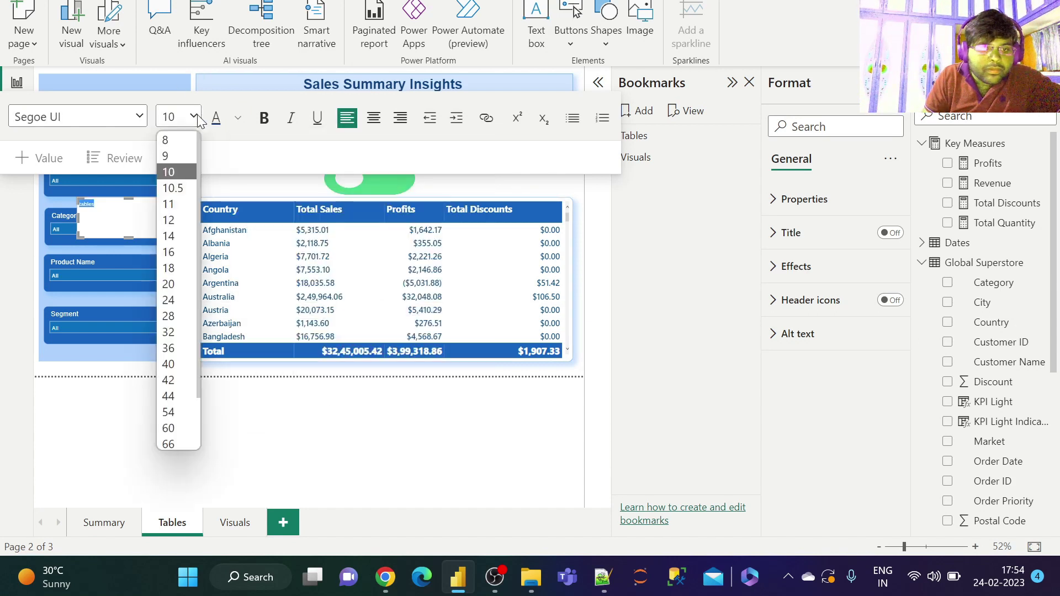
click(177, 237)
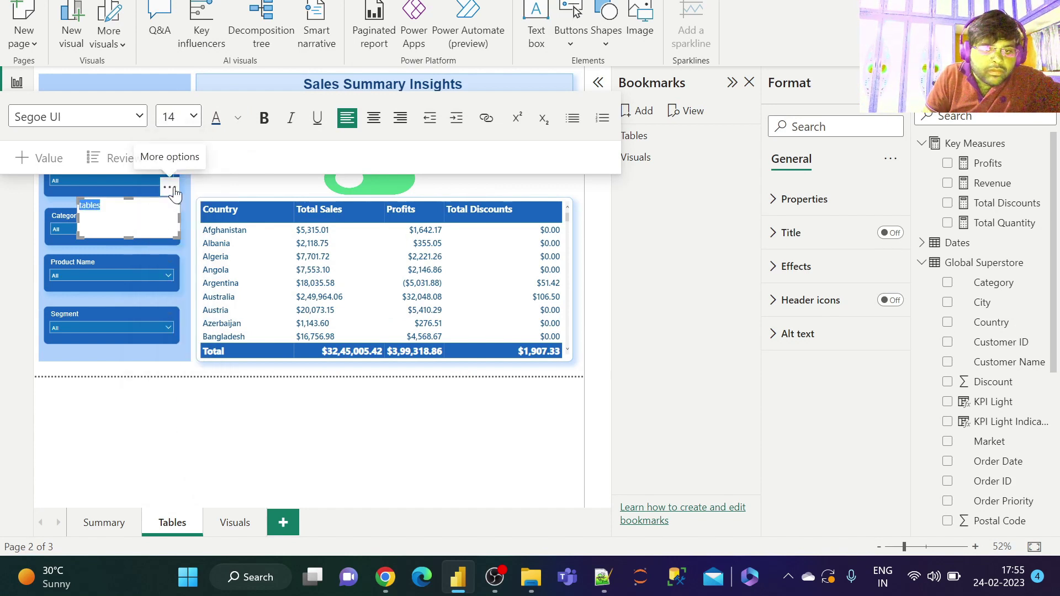
drag(177, 190, 318, 156)
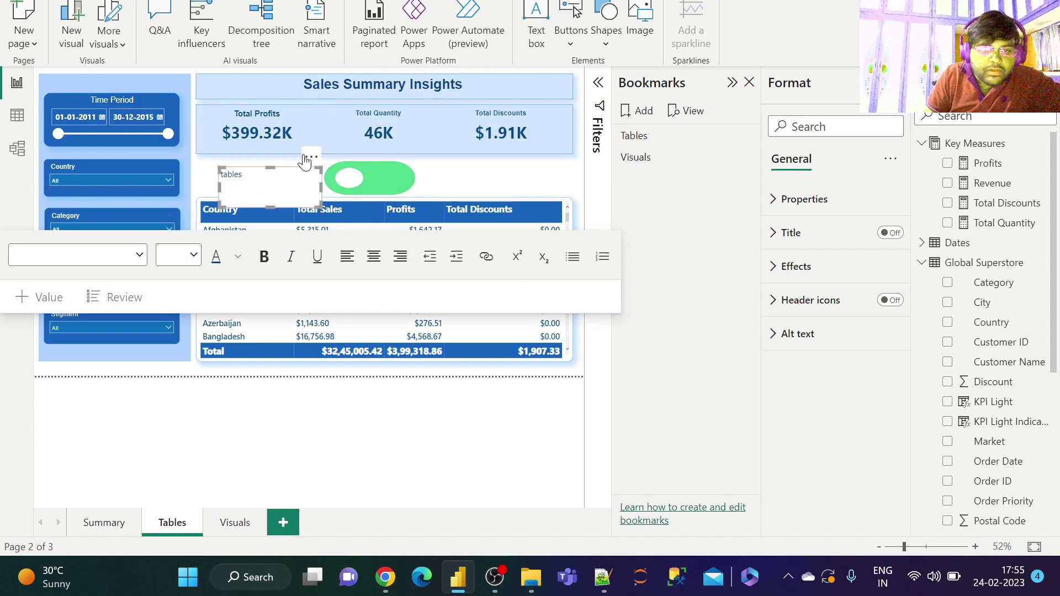
Fix the label to read 'Tables', make it bold at 20 point, and trim its box.
double_click(226, 176)
key(BackSpace)
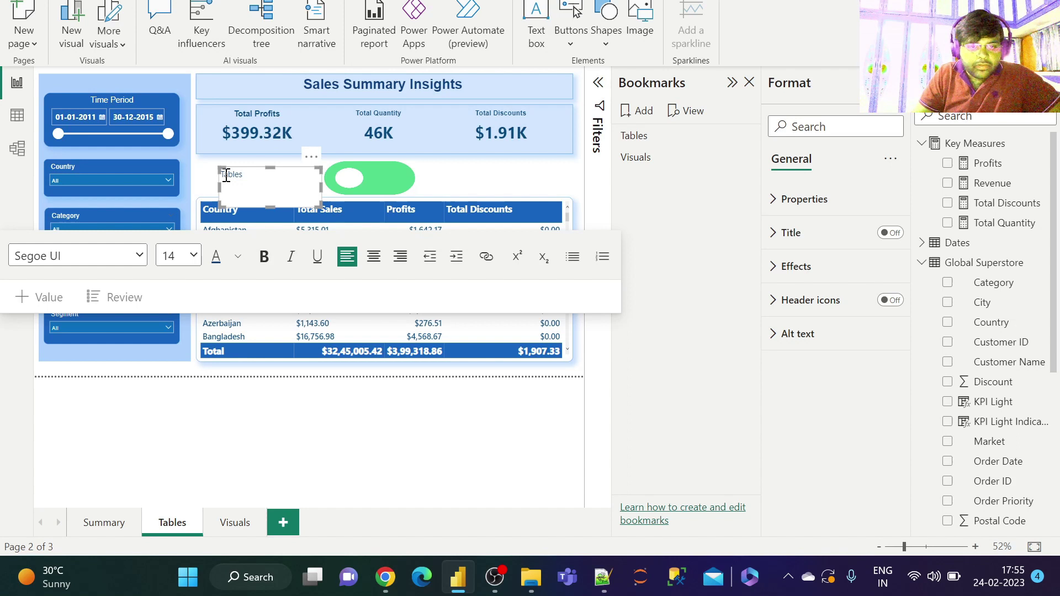
double_click(231, 177)
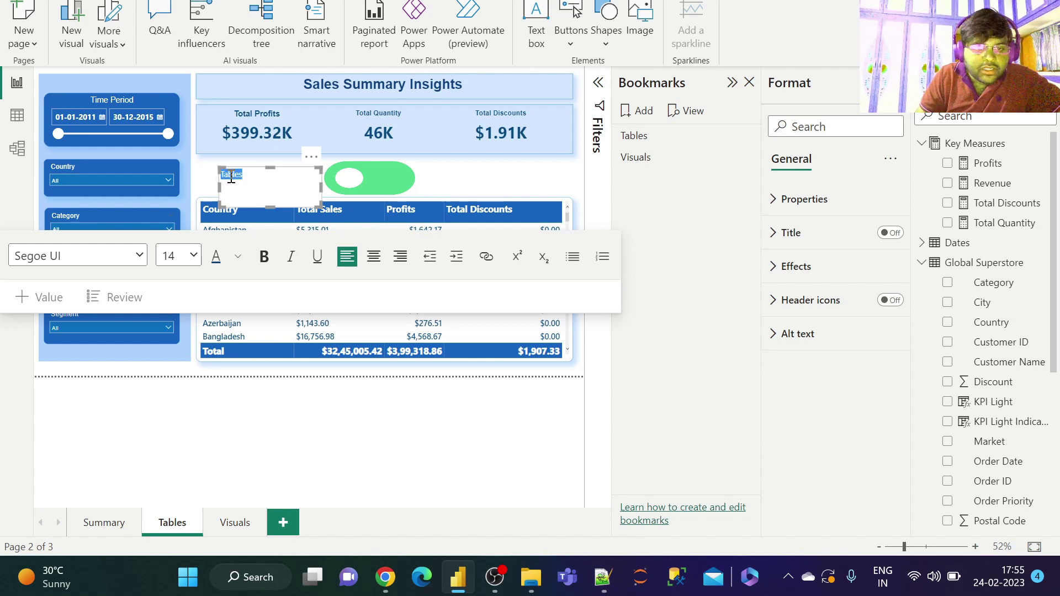
click(264, 256)
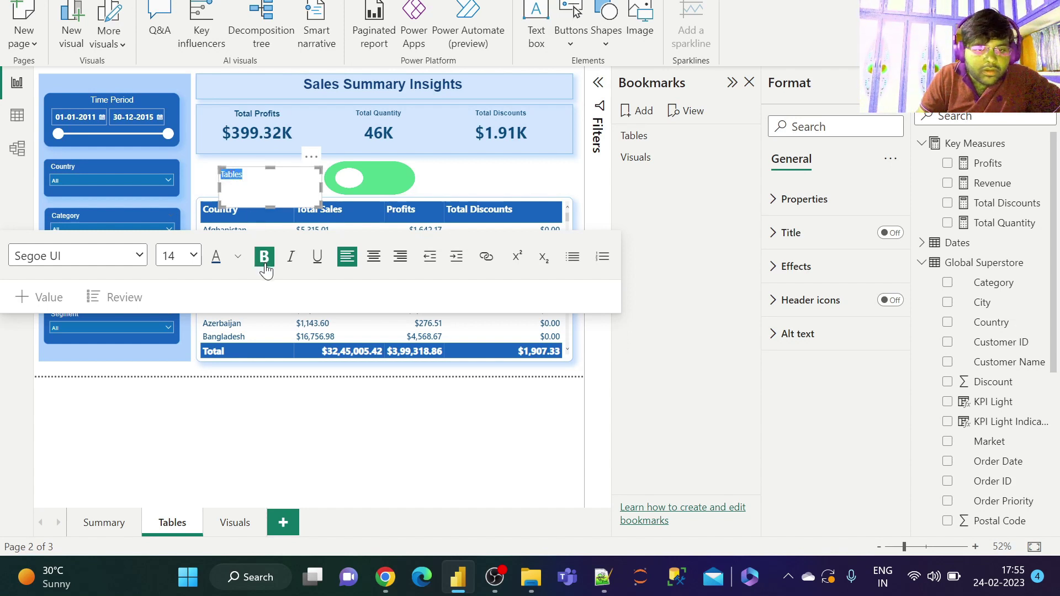
click(172, 256)
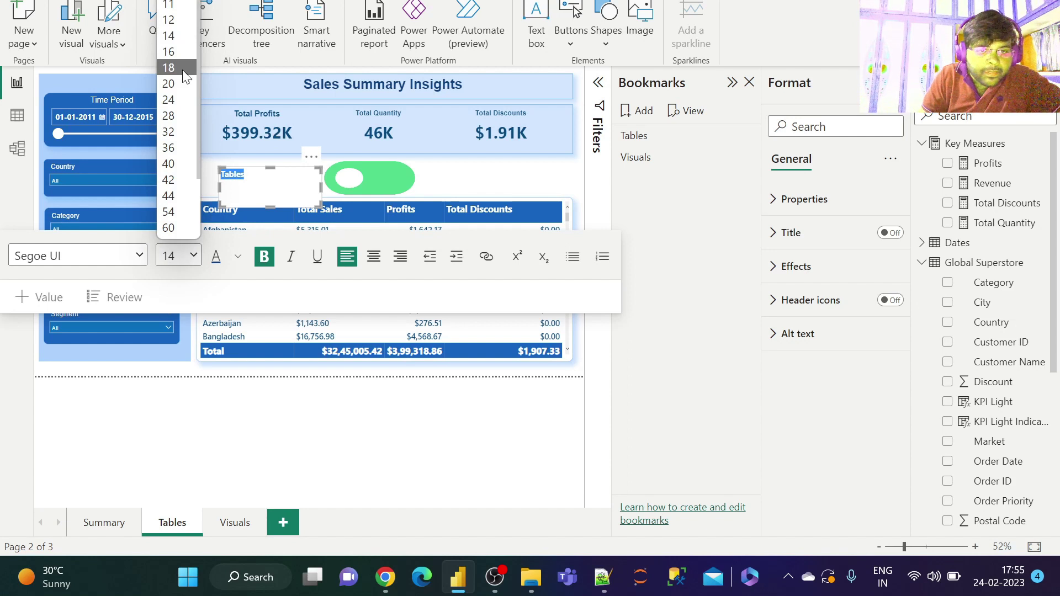
click(182, 69)
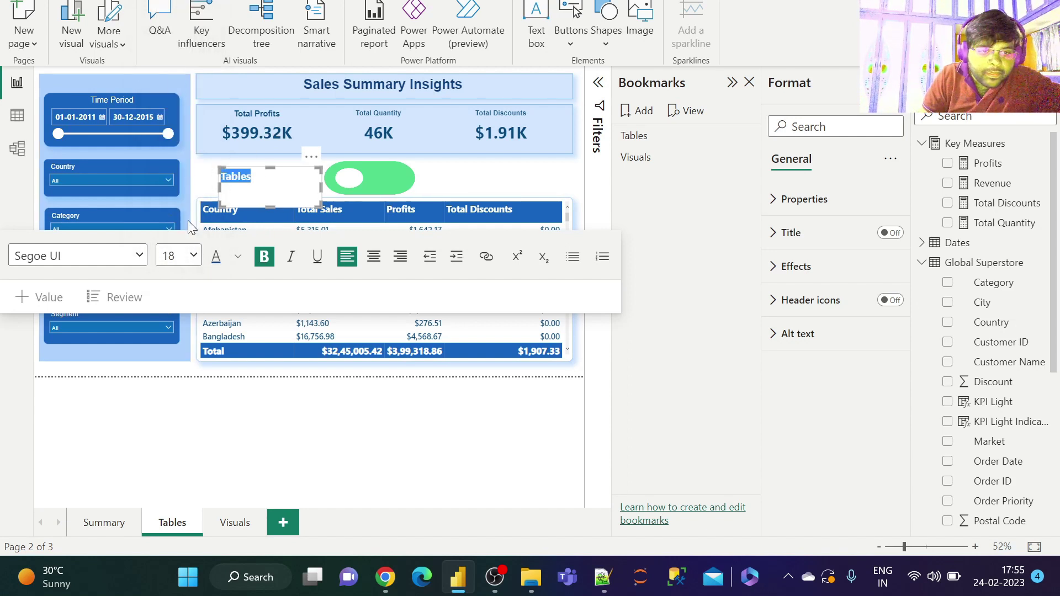
click(188, 256)
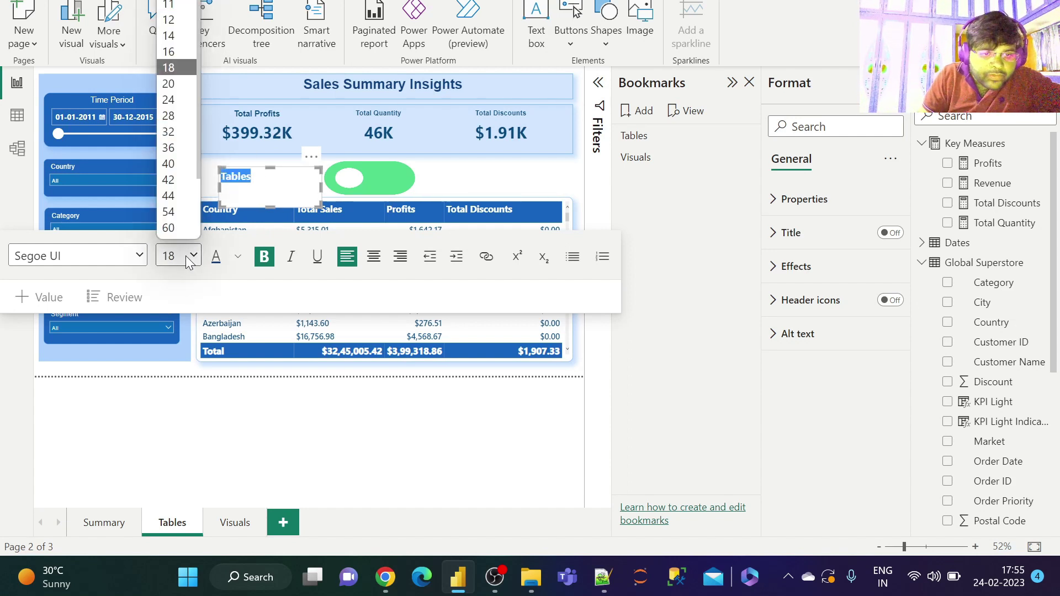
click(175, 77)
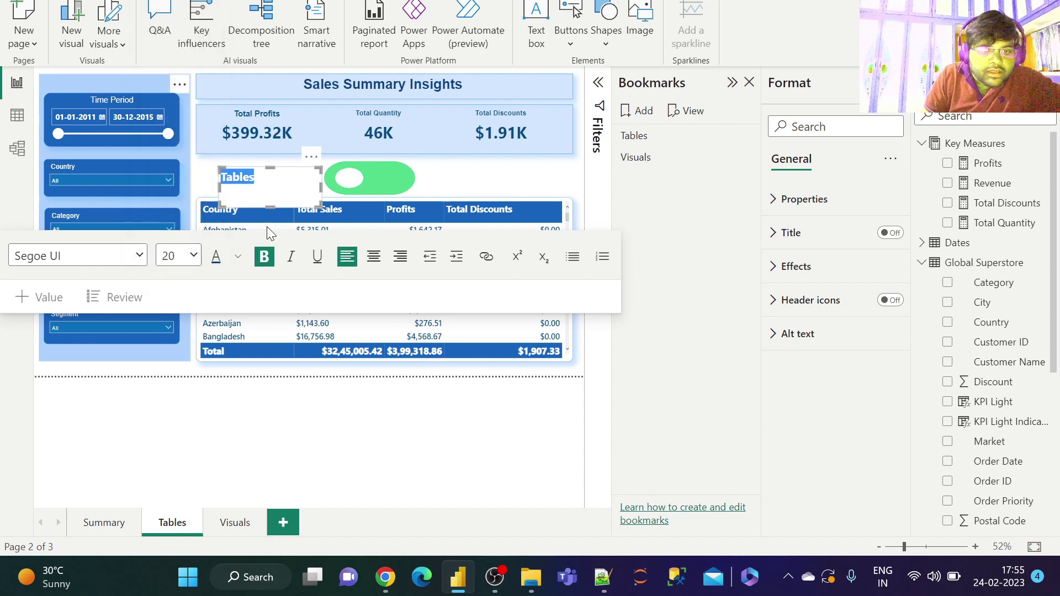
drag(216, 165, 318, 161)
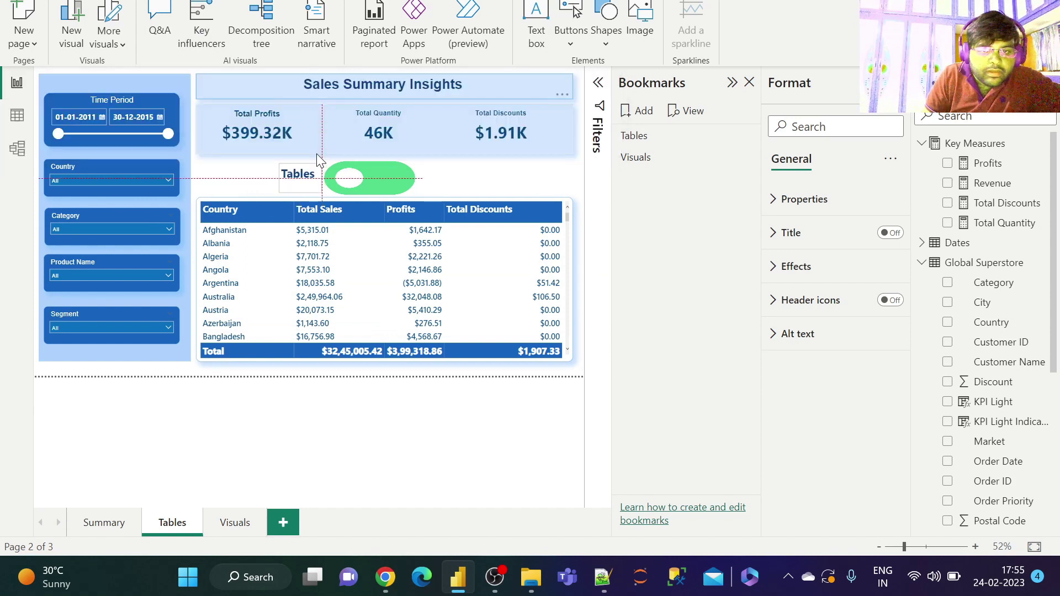
click(455, 177)
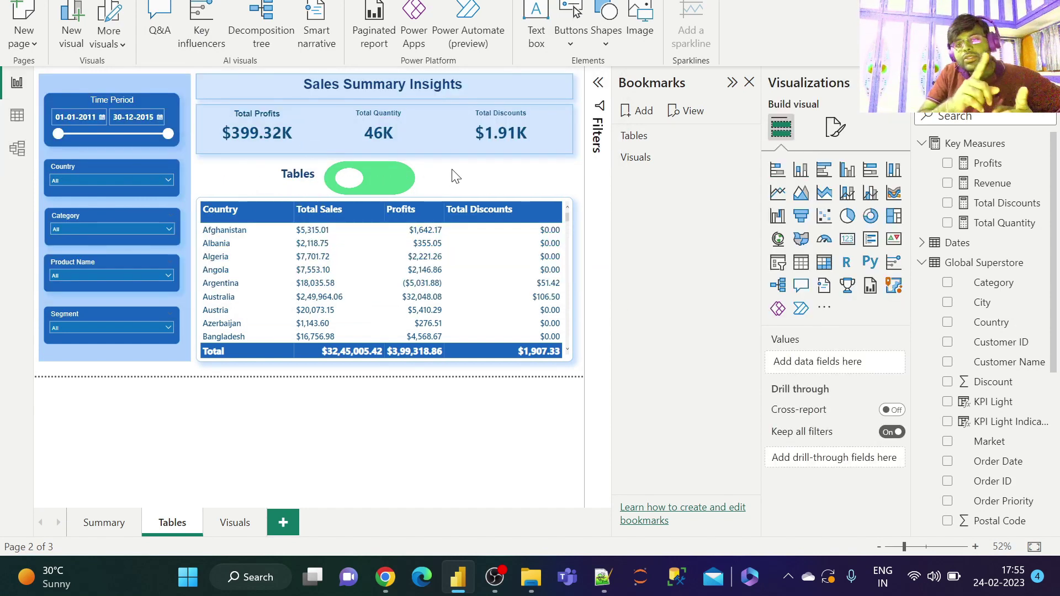
Insert the 'Visuals button' picture onto the Visuals page.
click(242, 529)
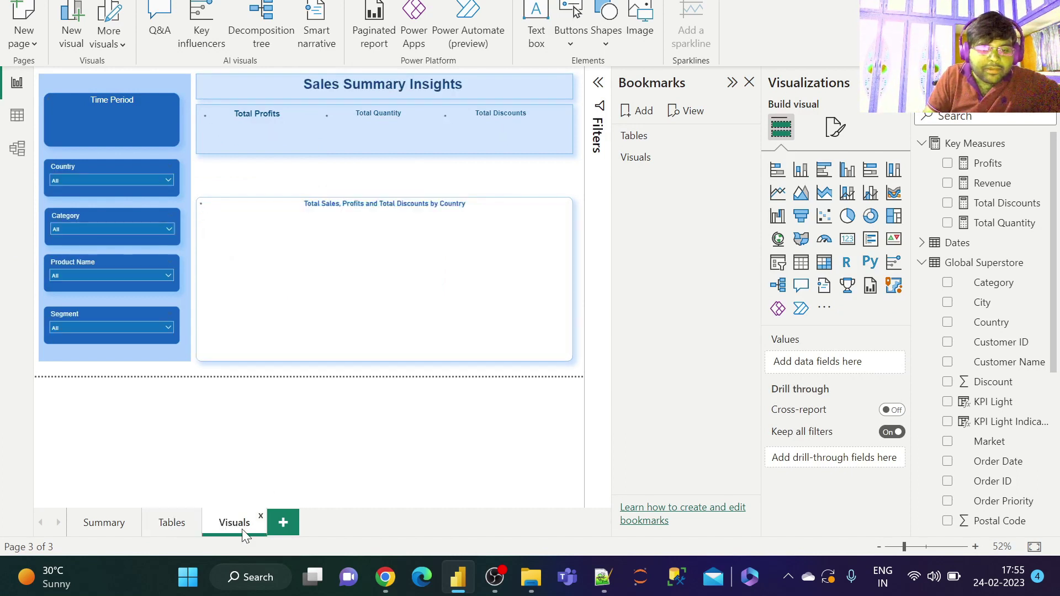
click(176, 527)
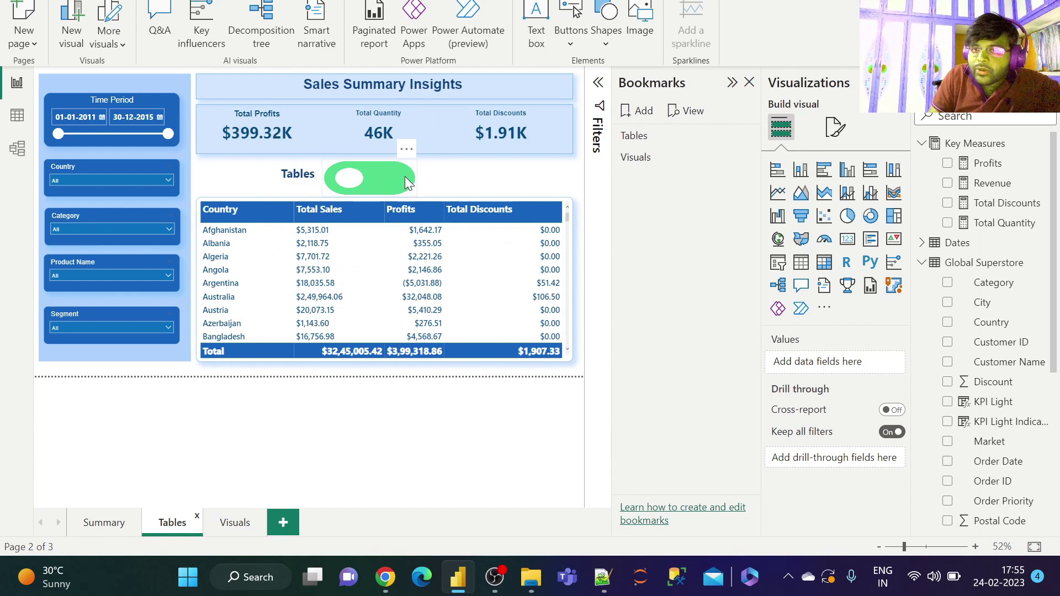
click(231, 526)
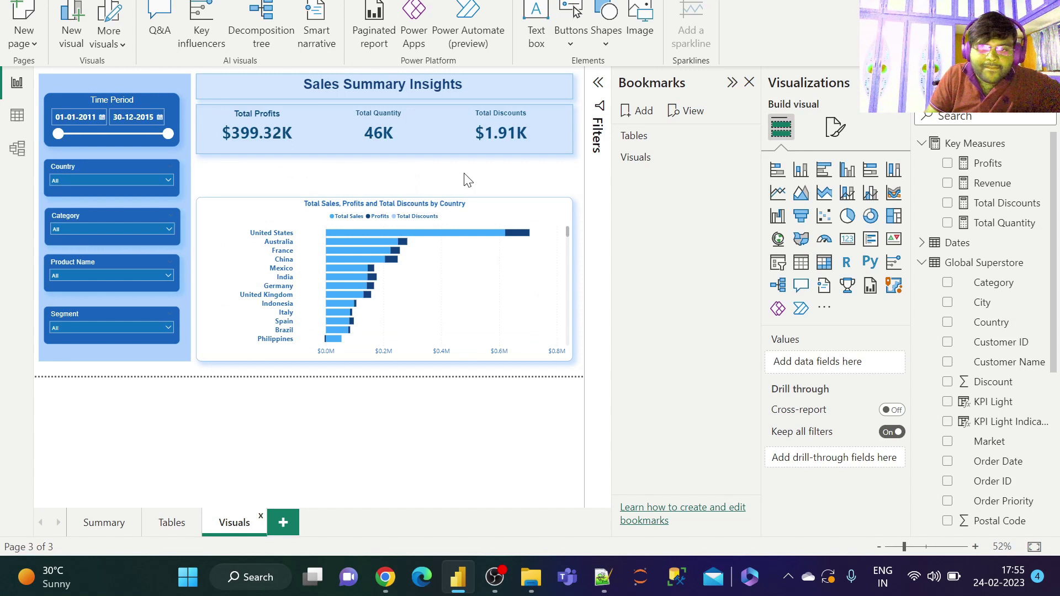
click(640, 19)
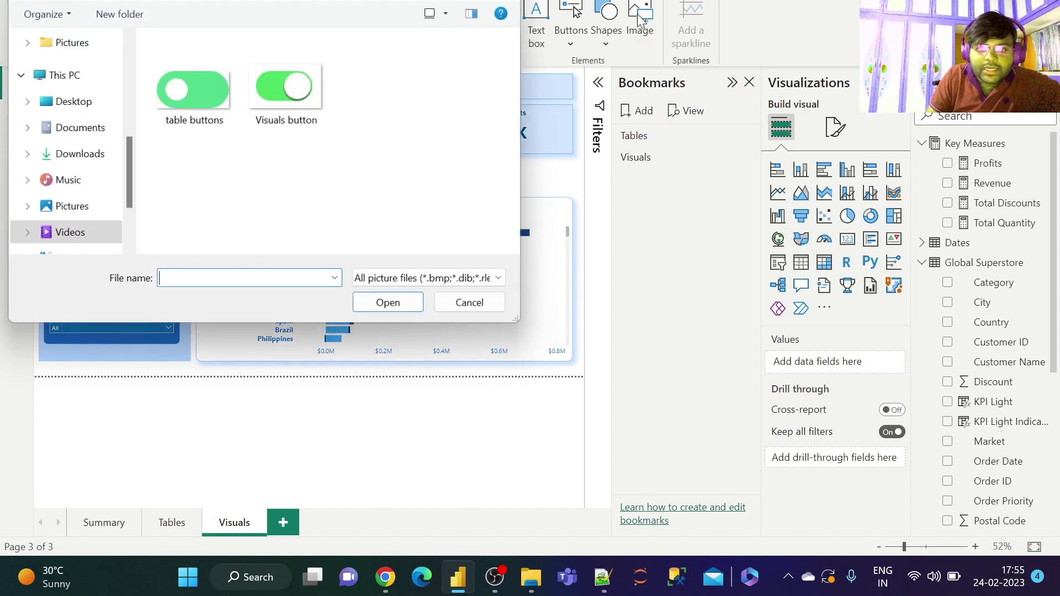
click(297, 85)
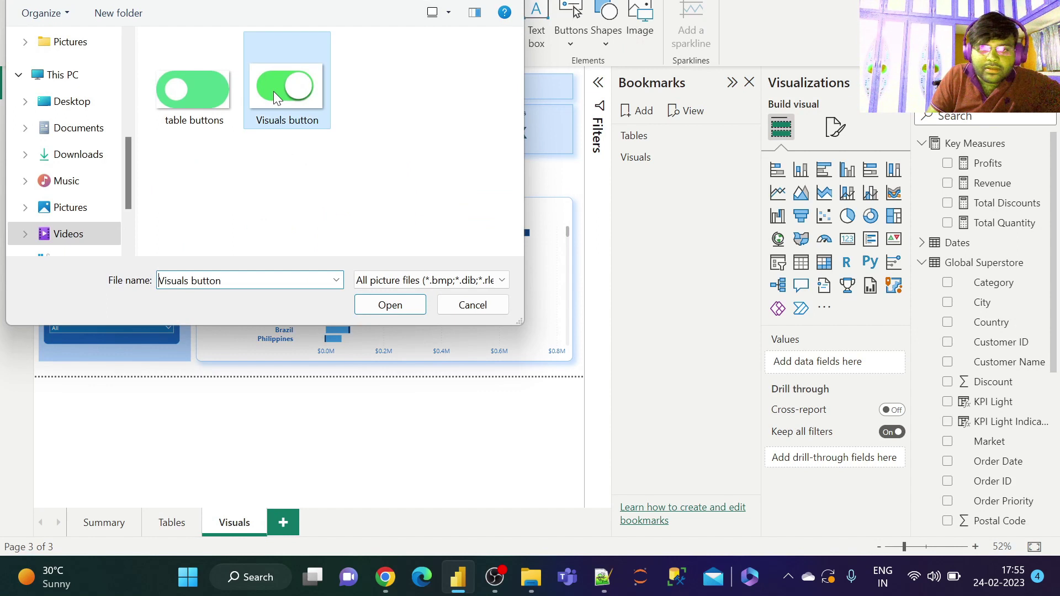
click(397, 310)
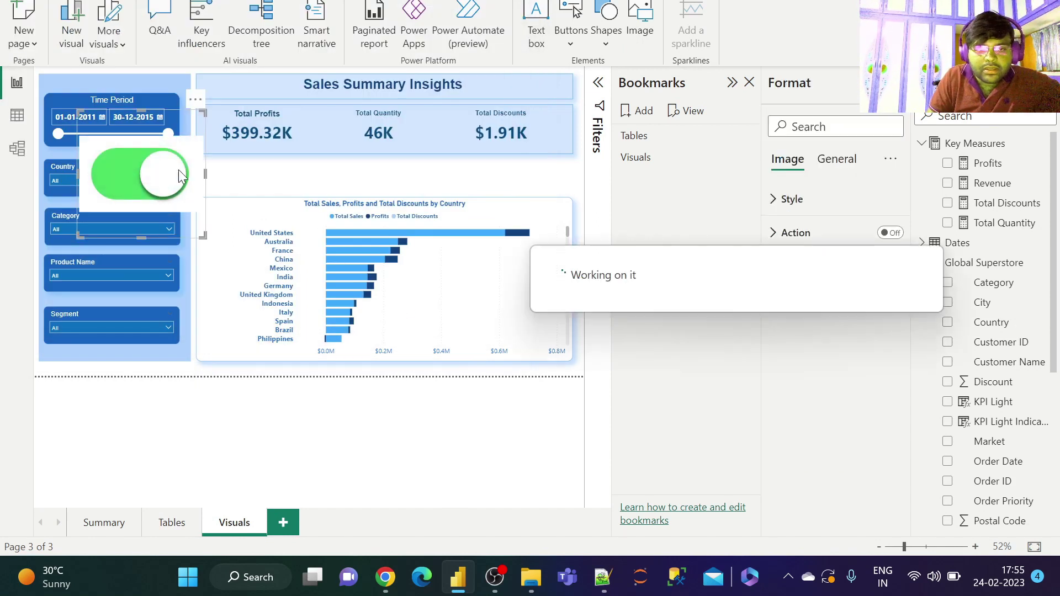
Set the toggle picture's scaling to Fit and size it just above the bar chart.
drag(195, 108, 233, 108)
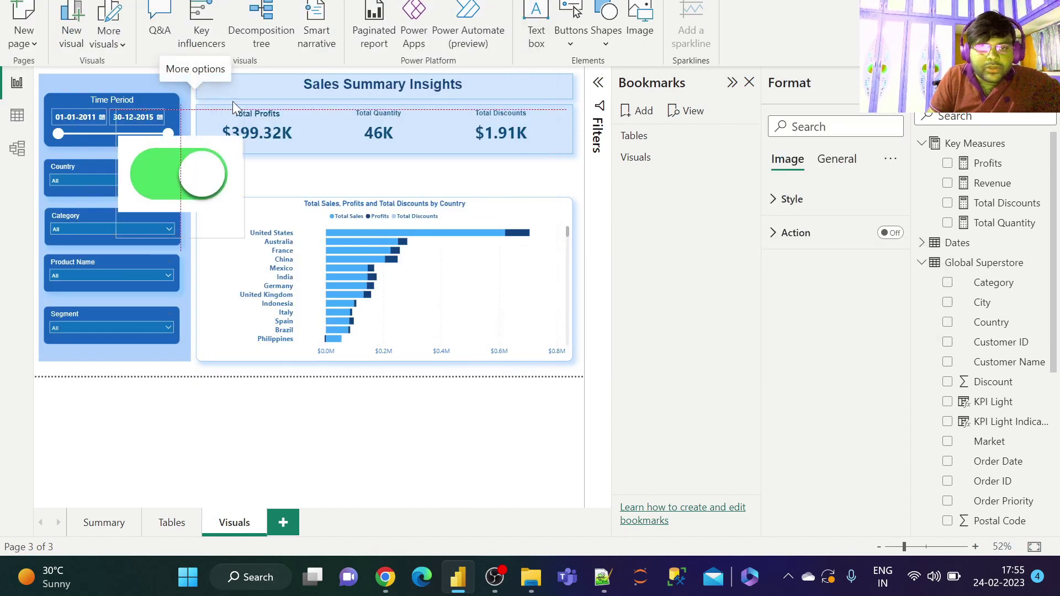
click(805, 203)
click(823, 250)
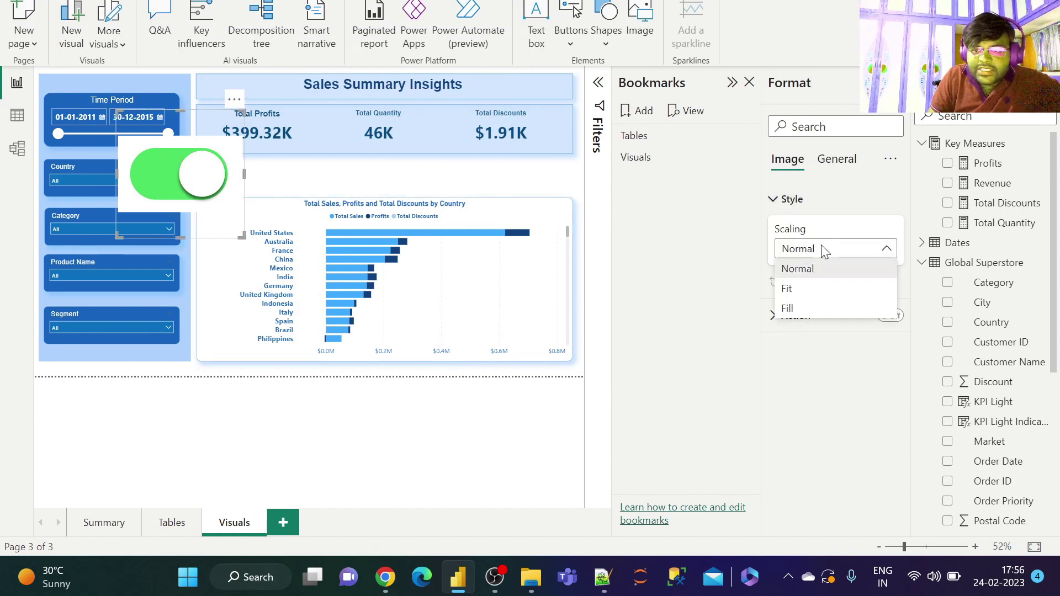
click(787, 289)
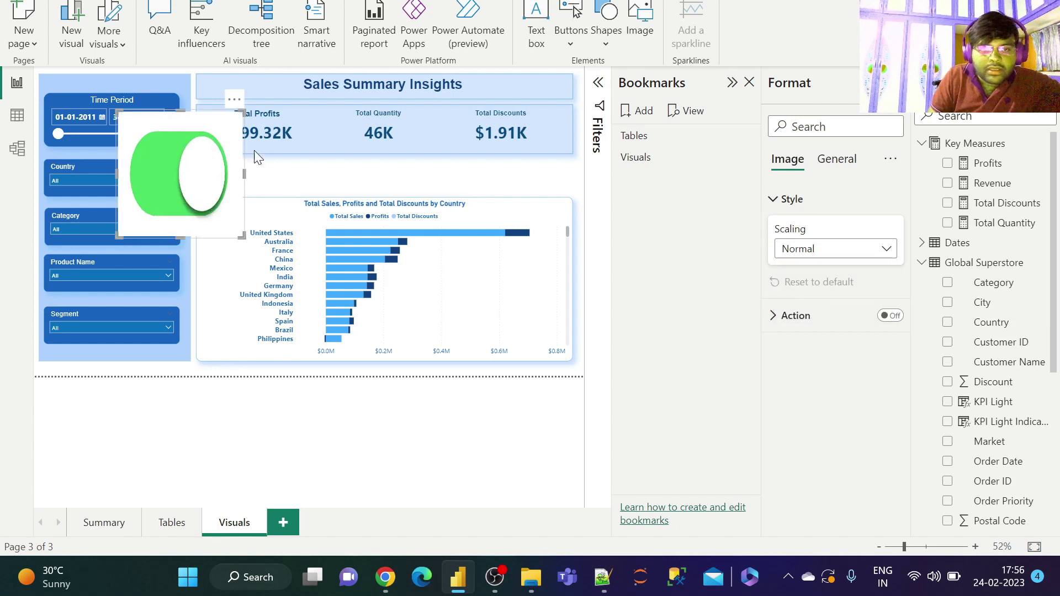
drag(182, 117, 432, 143)
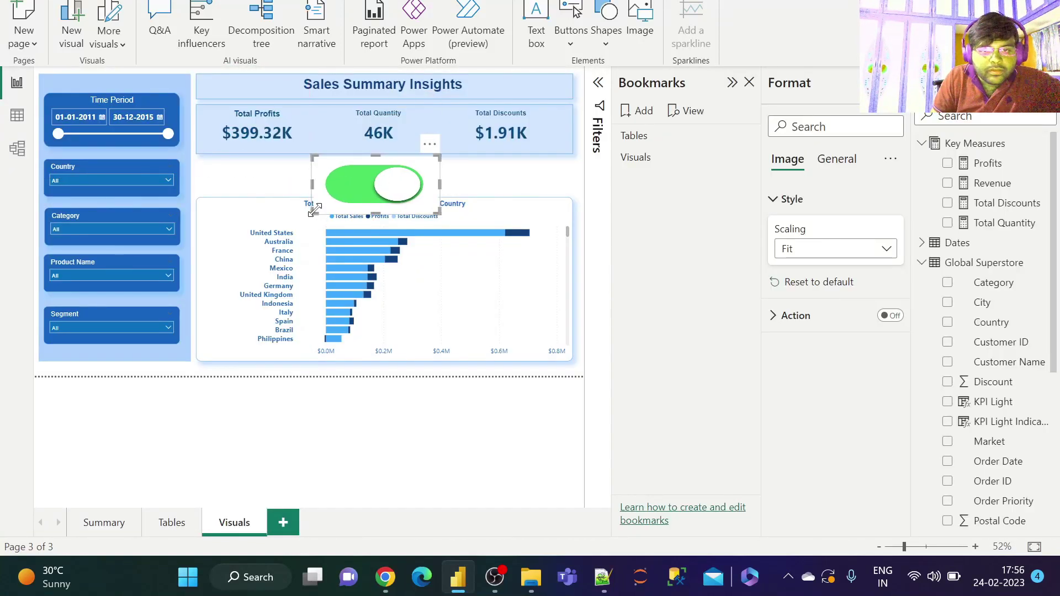
drag(313, 211, 346, 160)
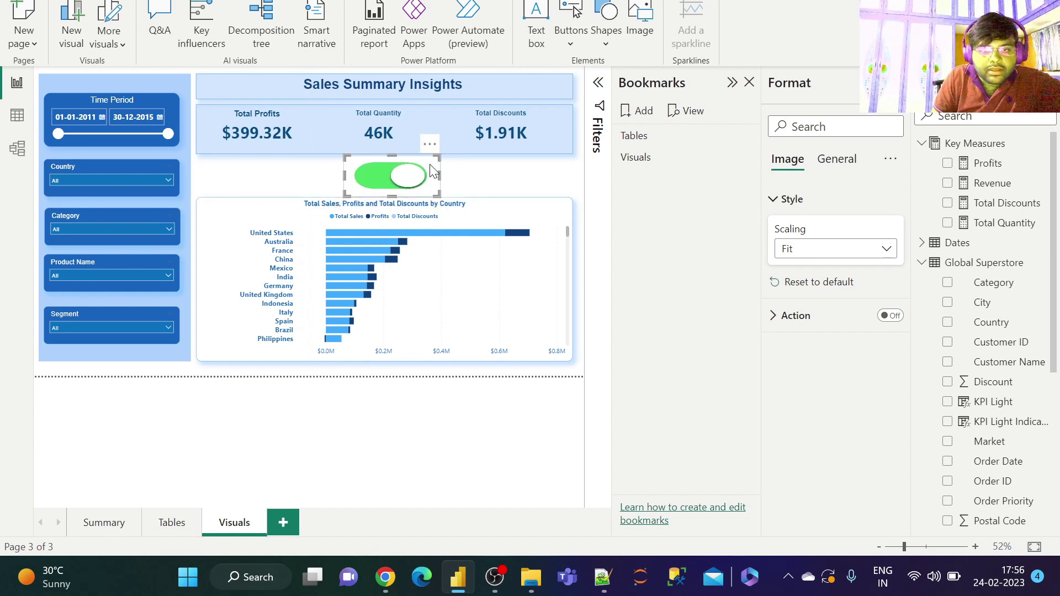
drag(430, 146, 413, 145)
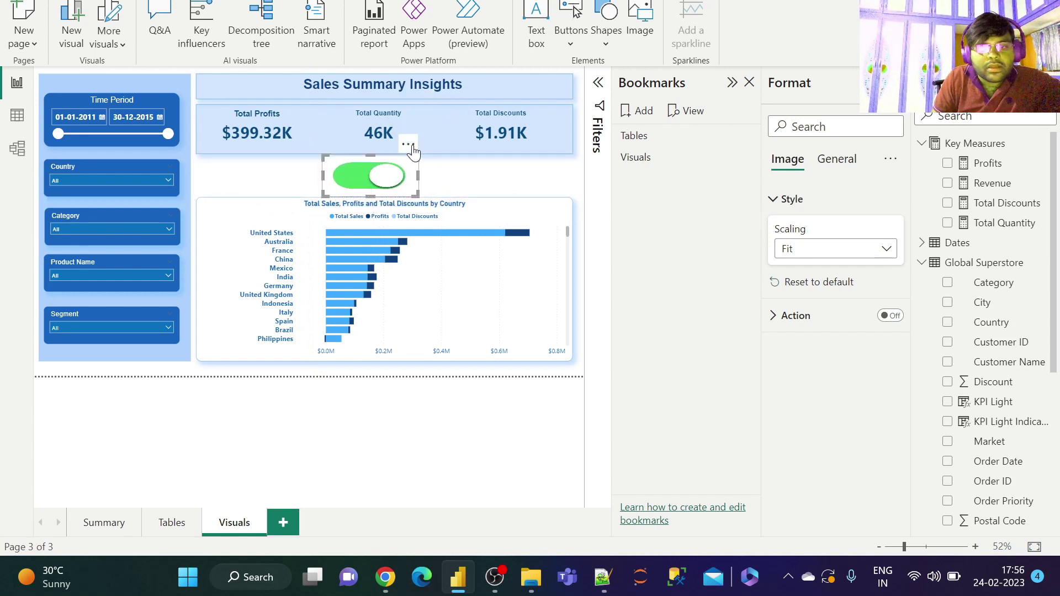
Copy the Tables label onto the Visuals page and change its text to 'Visuals'.
click(173, 523)
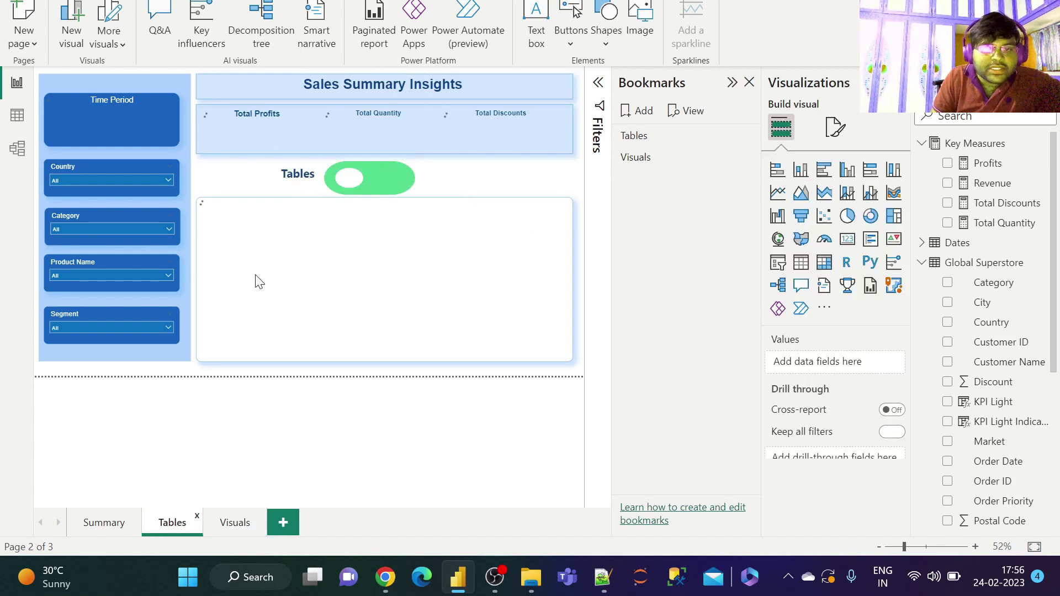
click(319, 180)
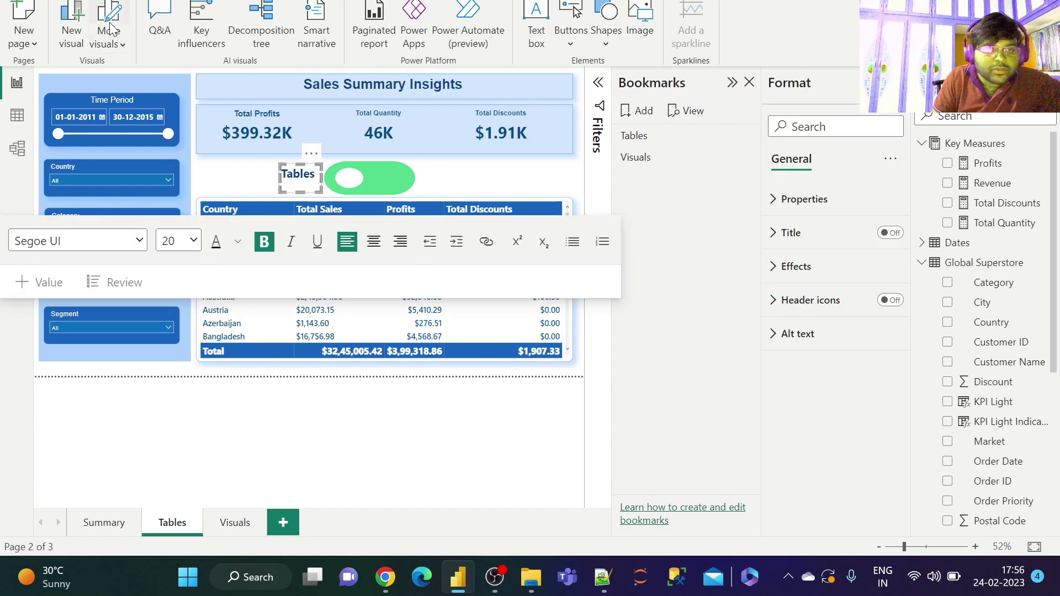
click(60, 1)
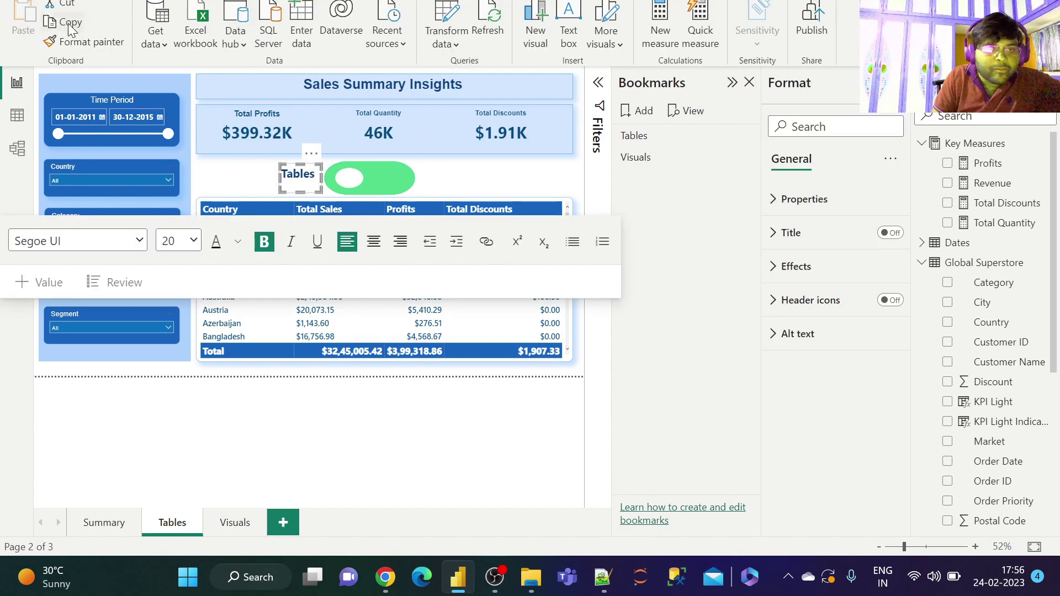
click(226, 530)
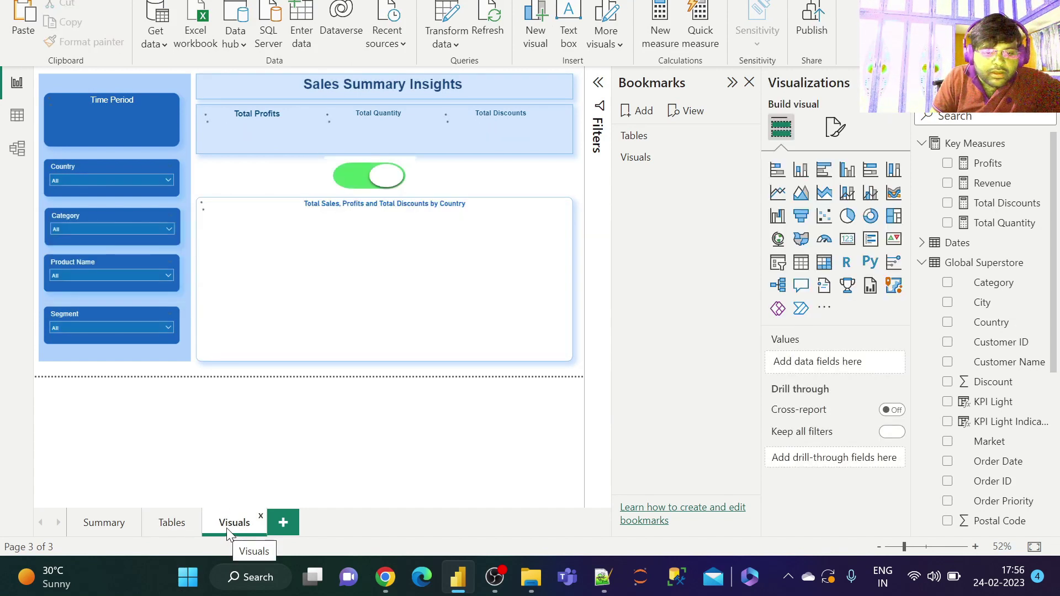
click(23, 22)
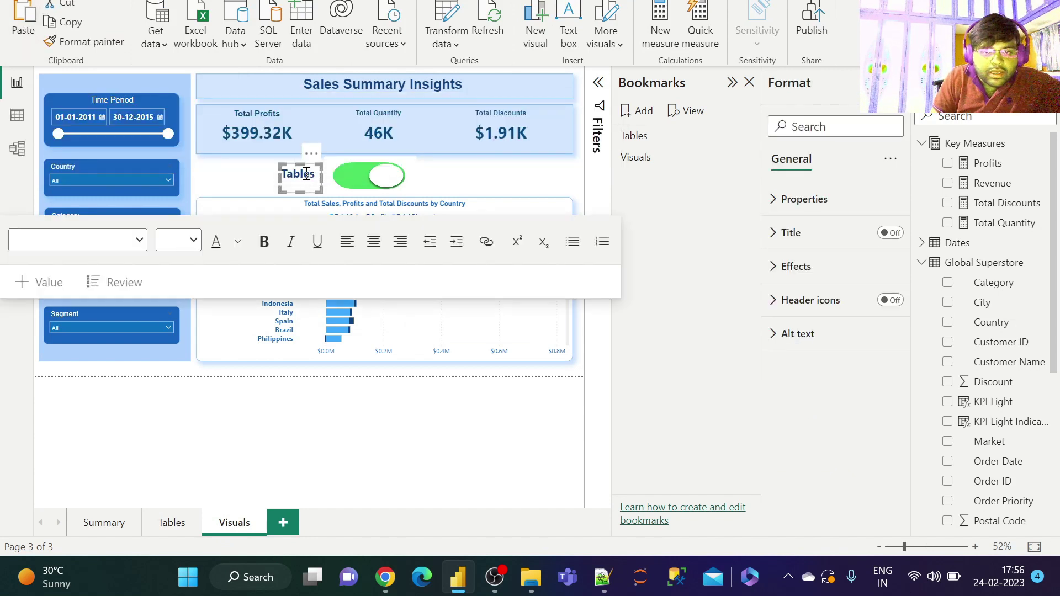
double_click(307, 175)
text(Visu)
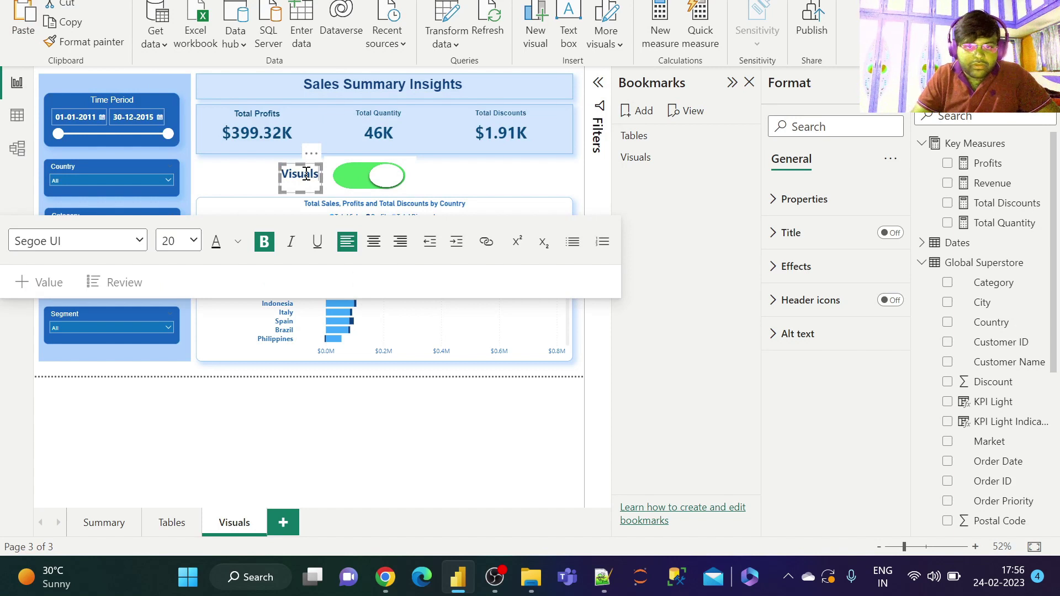
click(442, 192)
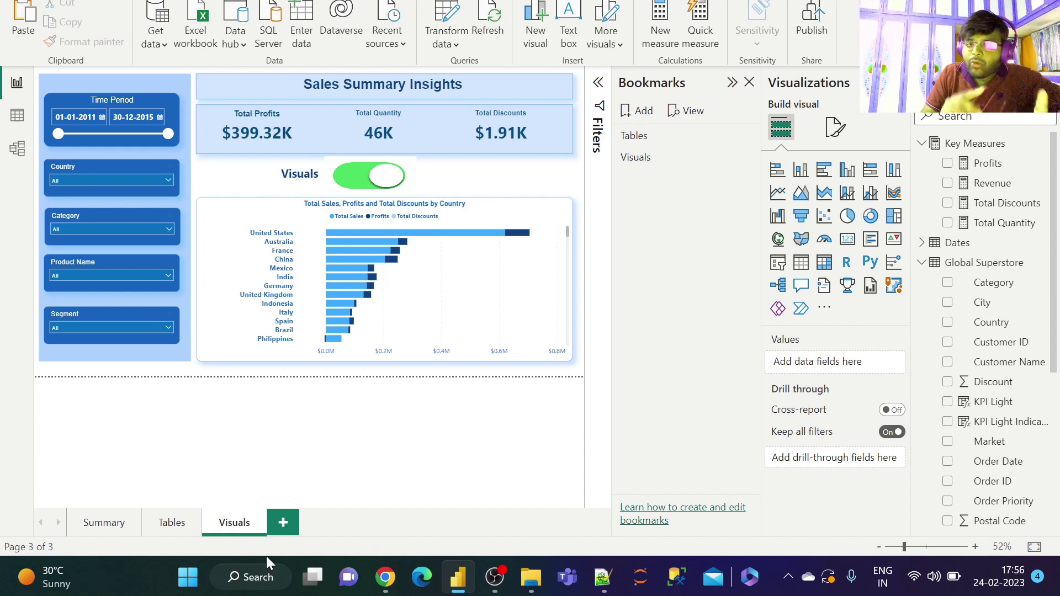
Give the Visuals-page toggle a Bookmark action targeting Tables, then update the Visuals bookmark.
click(415, 178)
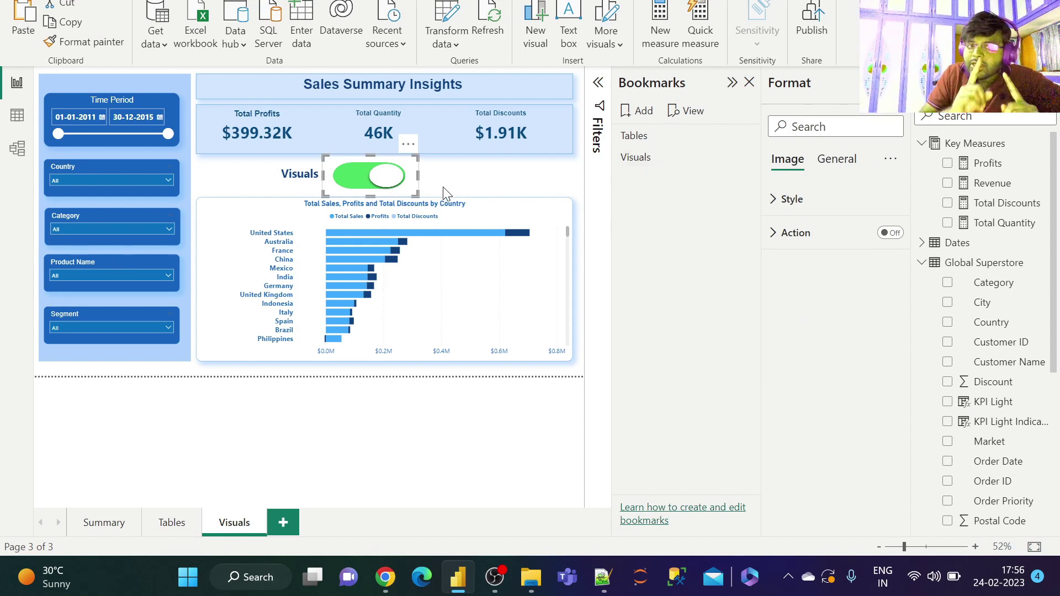
click(893, 234)
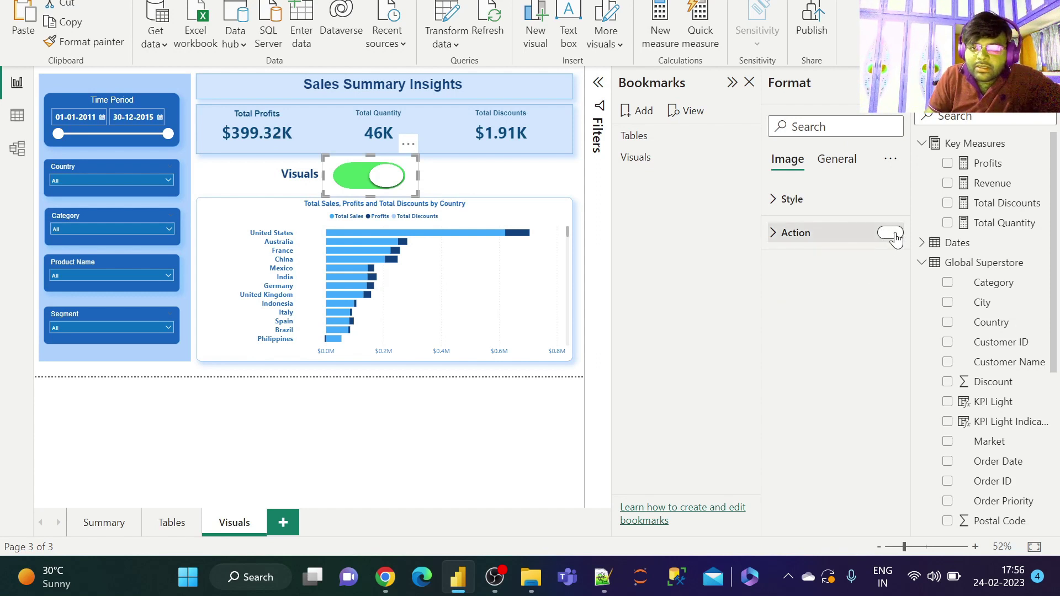
click(816, 240)
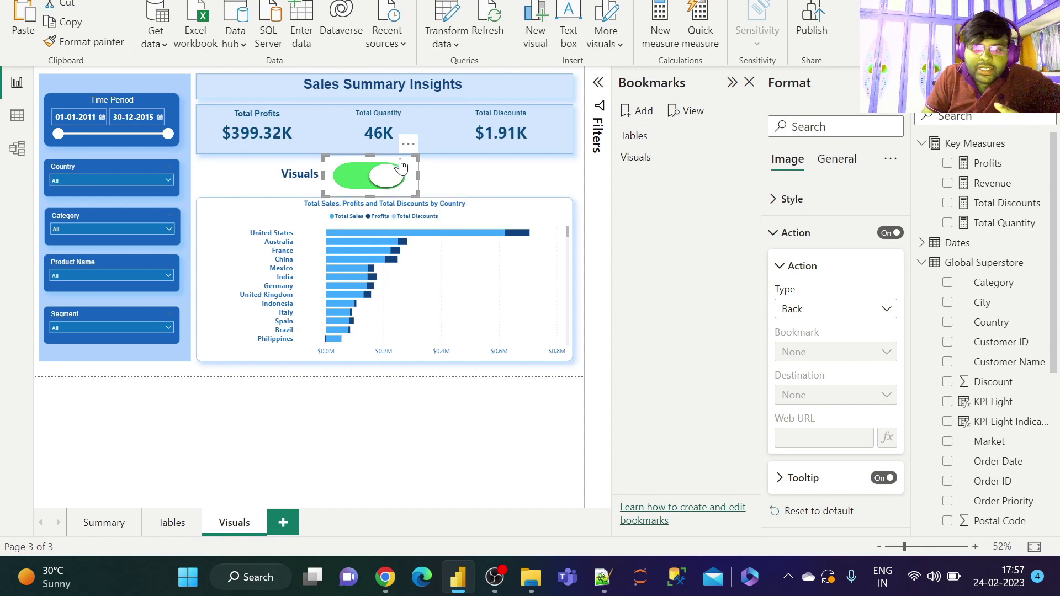
click(829, 309)
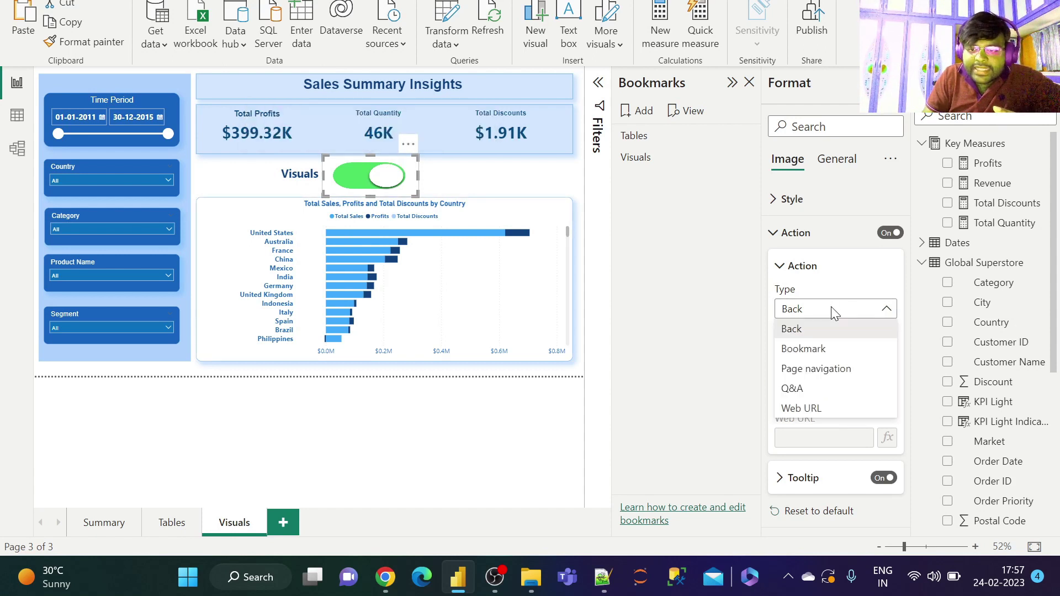
click(831, 354)
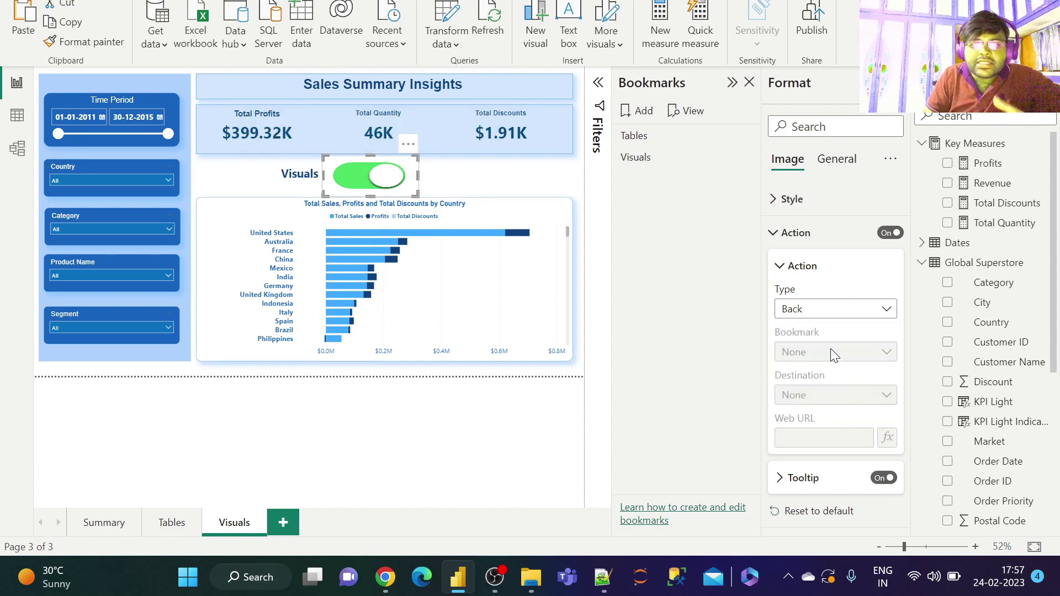
click(834, 358)
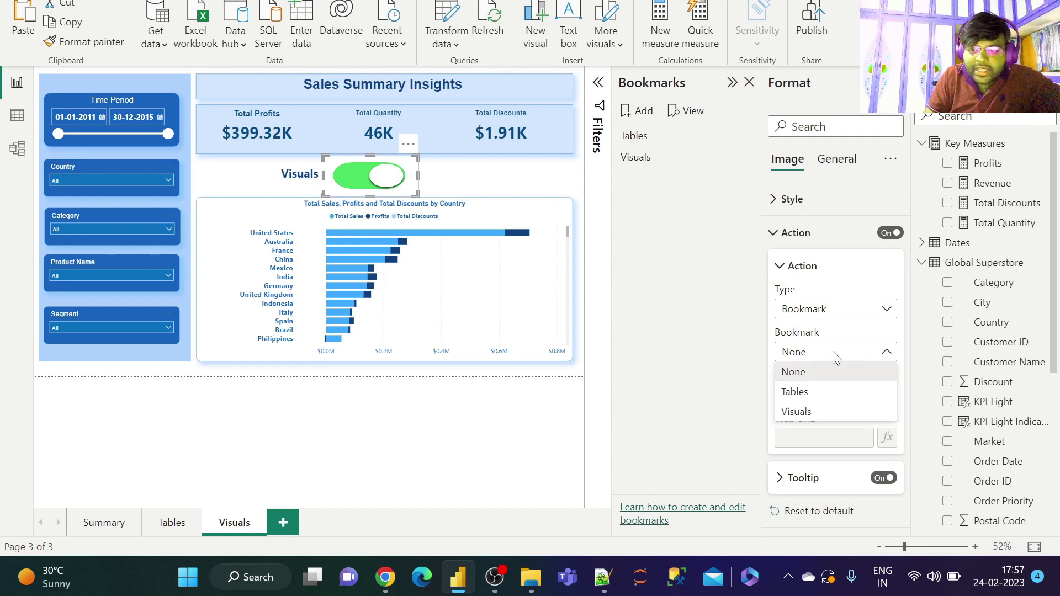
click(822, 394)
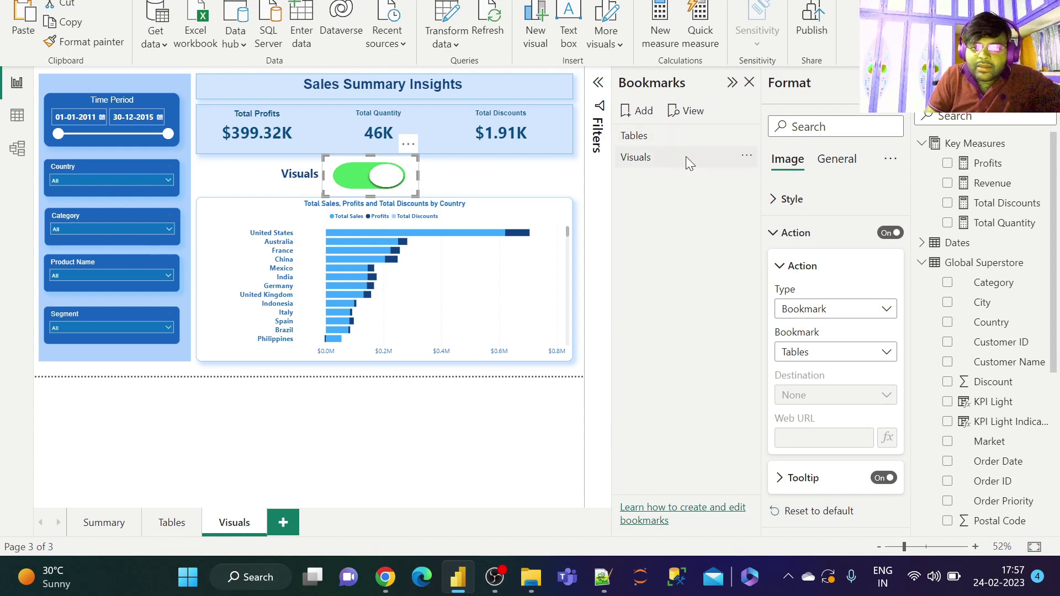
click(747, 160)
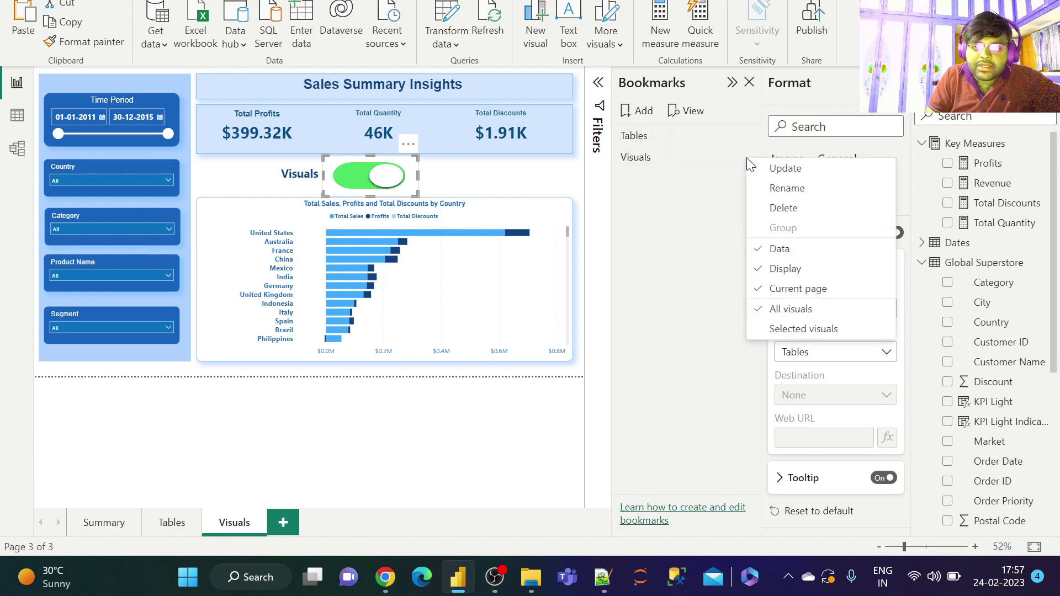
click(787, 176)
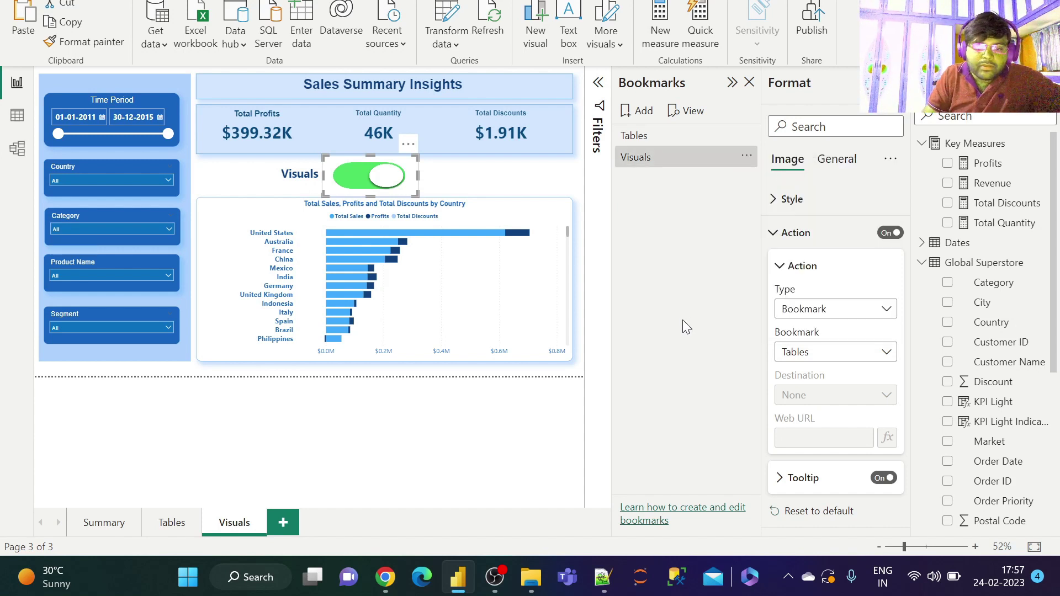
On the Tables page, turn on the toggle image's Action and set its type to Bookmark.
click(496, 182)
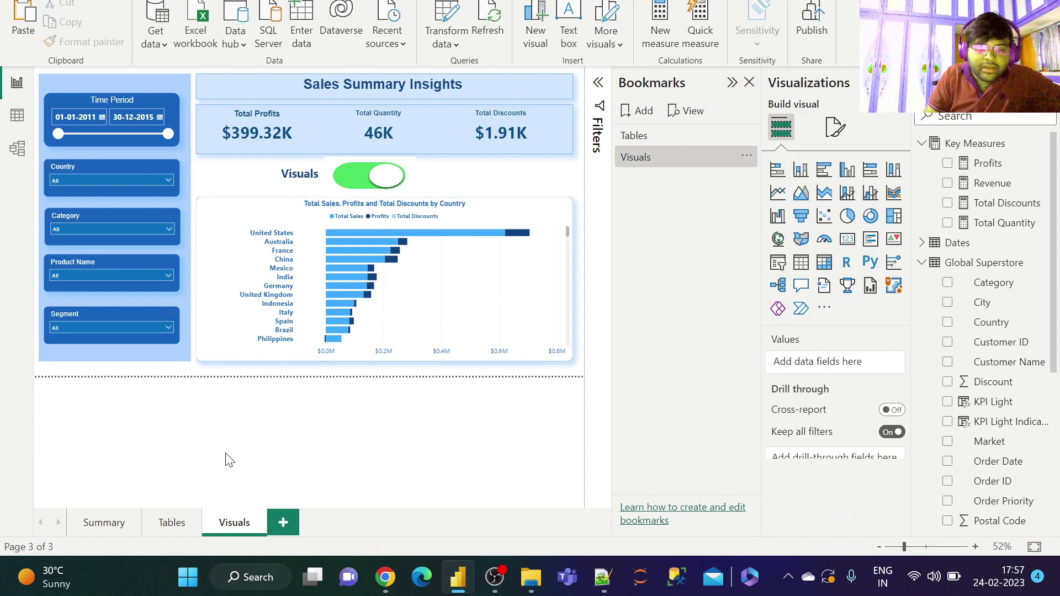
click(170, 523)
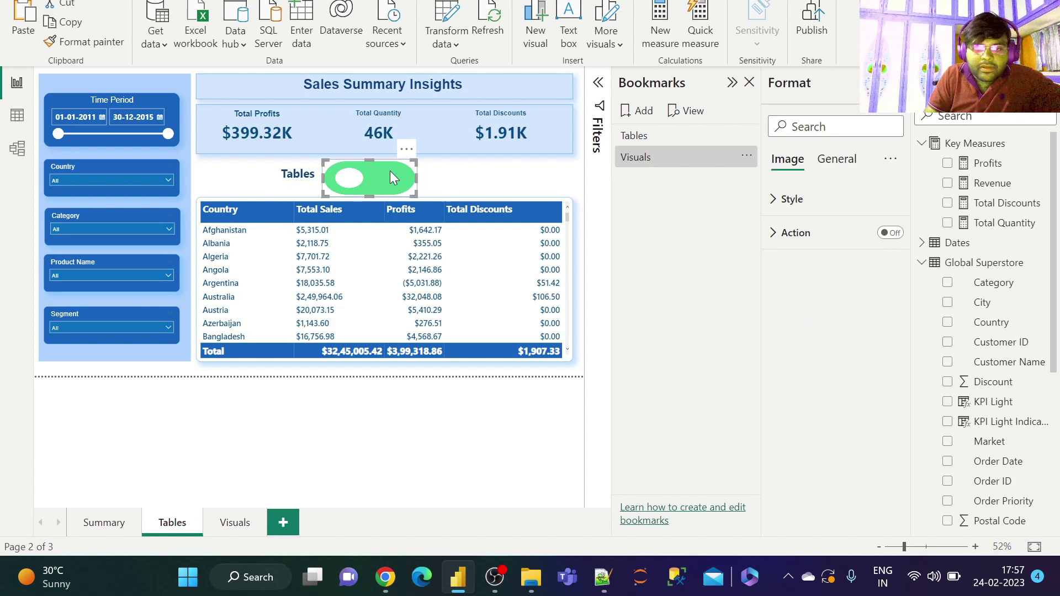
click(894, 233)
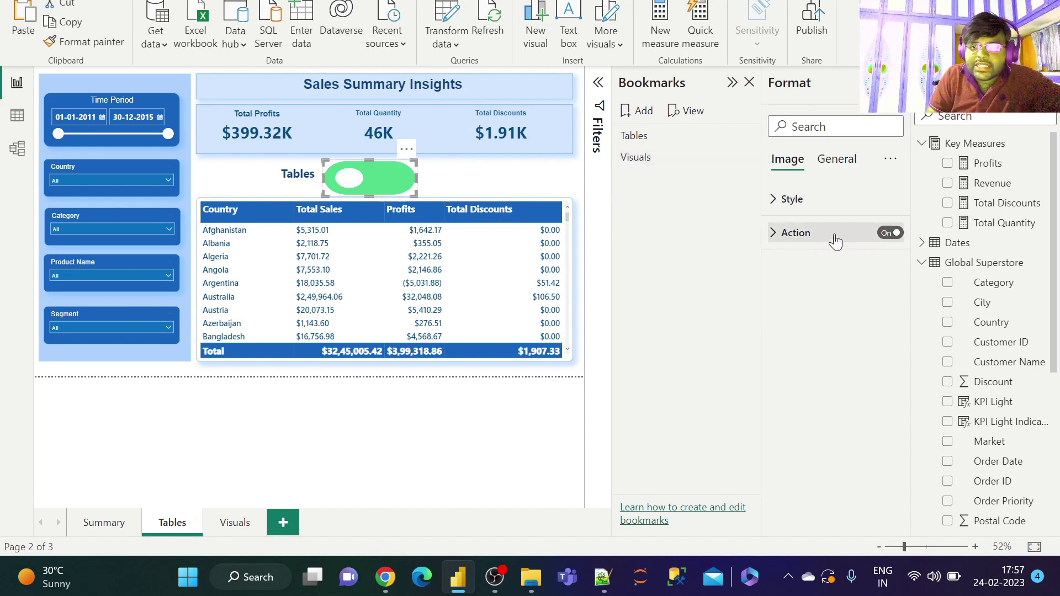
click(835, 241)
click(817, 309)
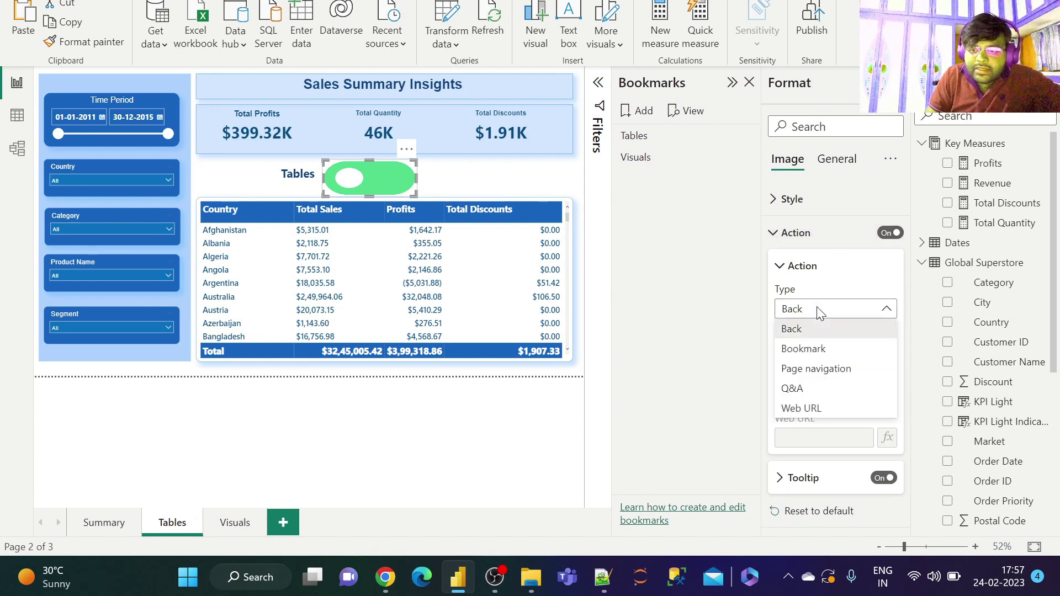
click(813, 349)
Point the toggle's action at the Visuals bookmark, then update the Tables bookmark.
click(823, 357)
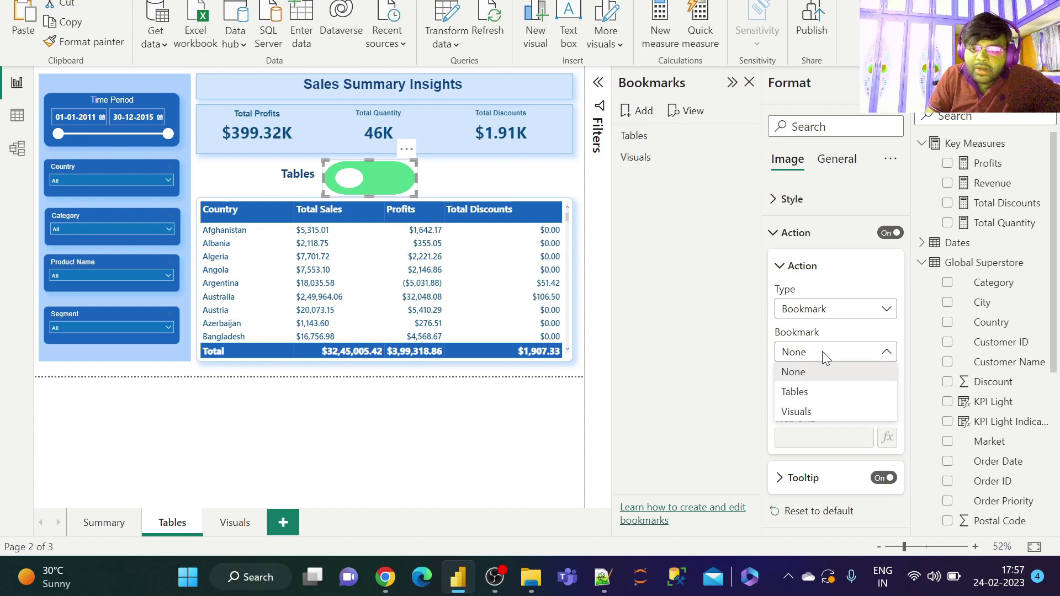
click(816, 413)
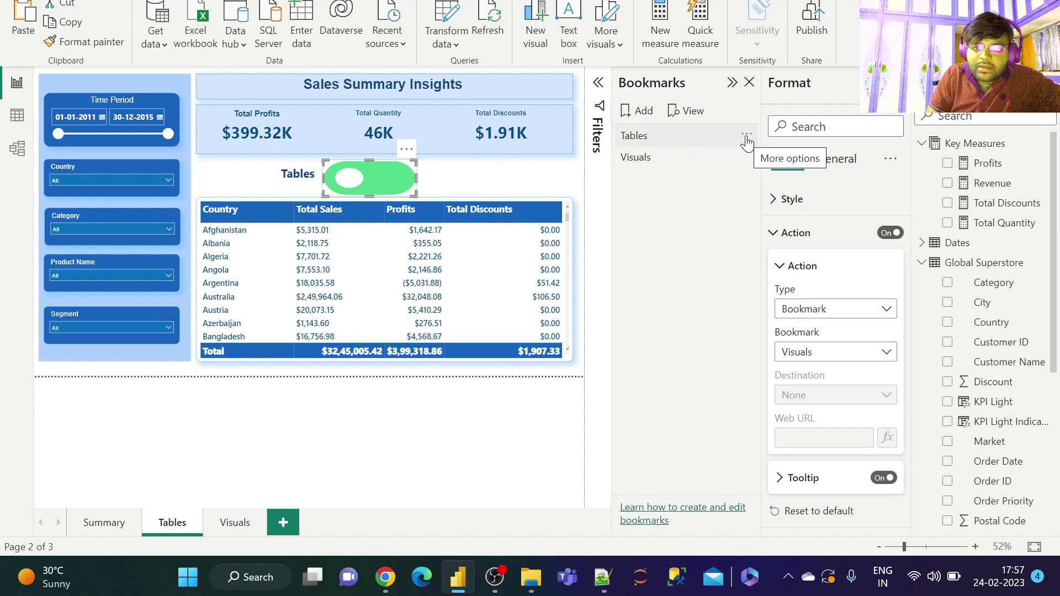
click(744, 138)
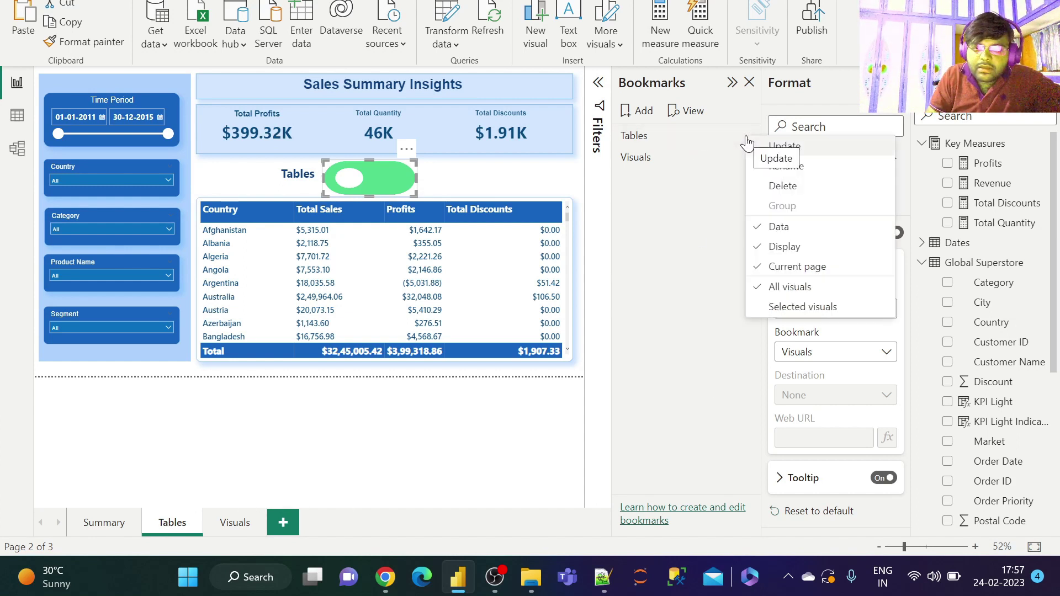
click(787, 147)
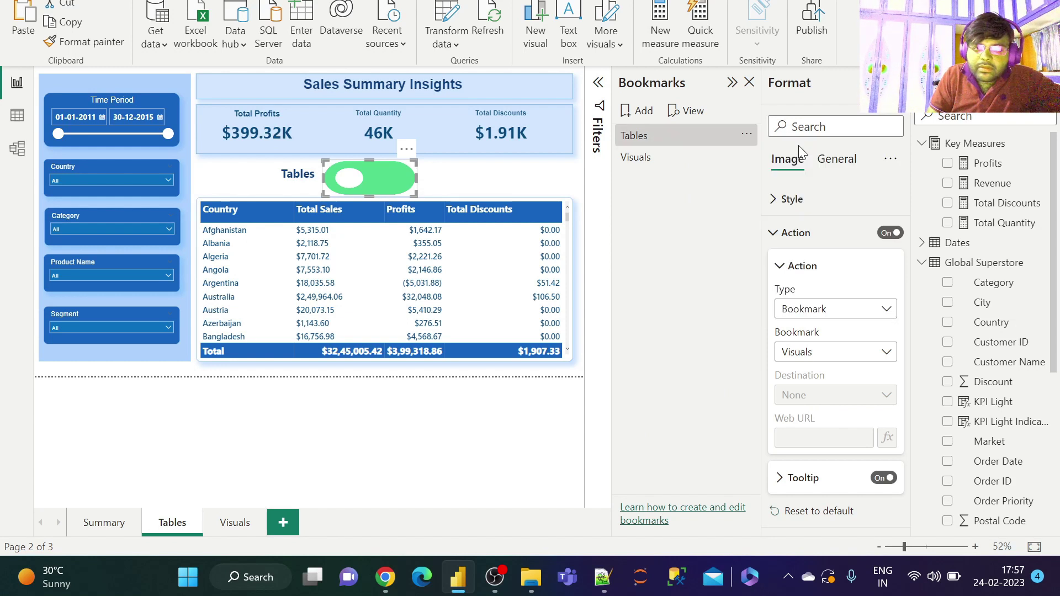
click(516, 173)
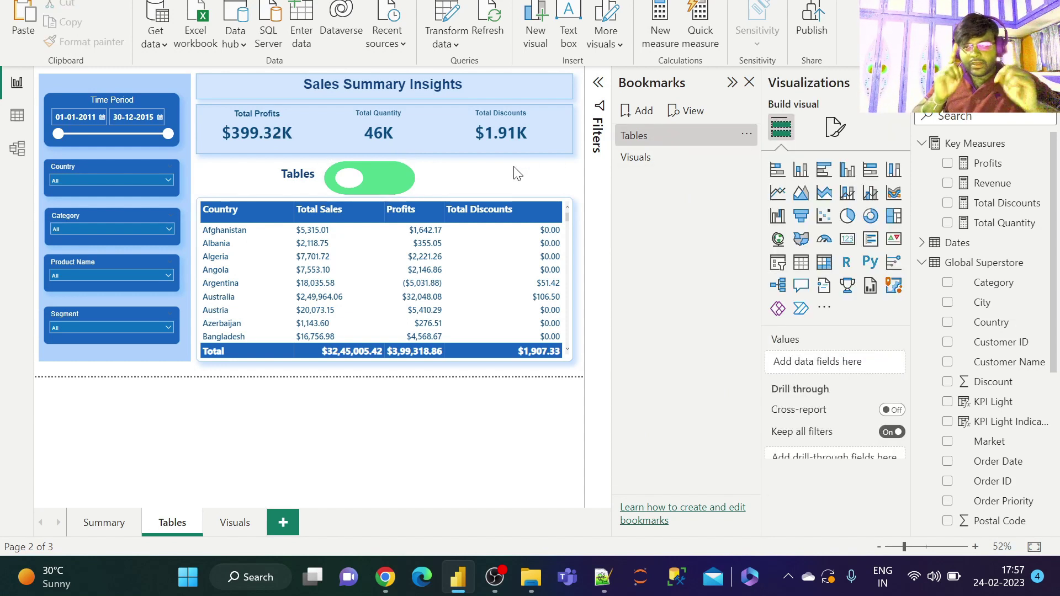
ctrl+click(389, 183)
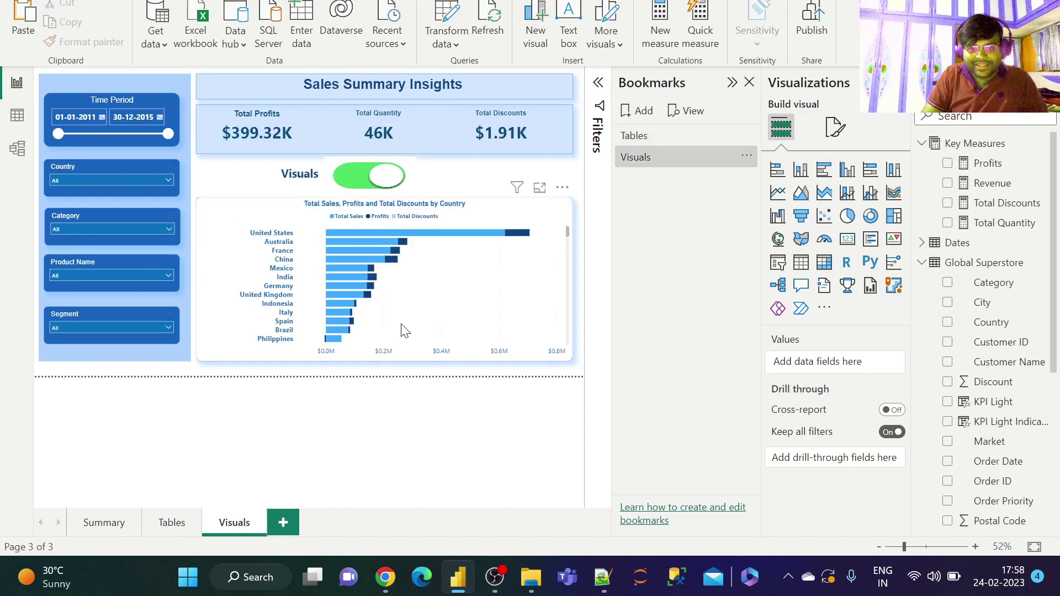
ctrl+click(362, 178)
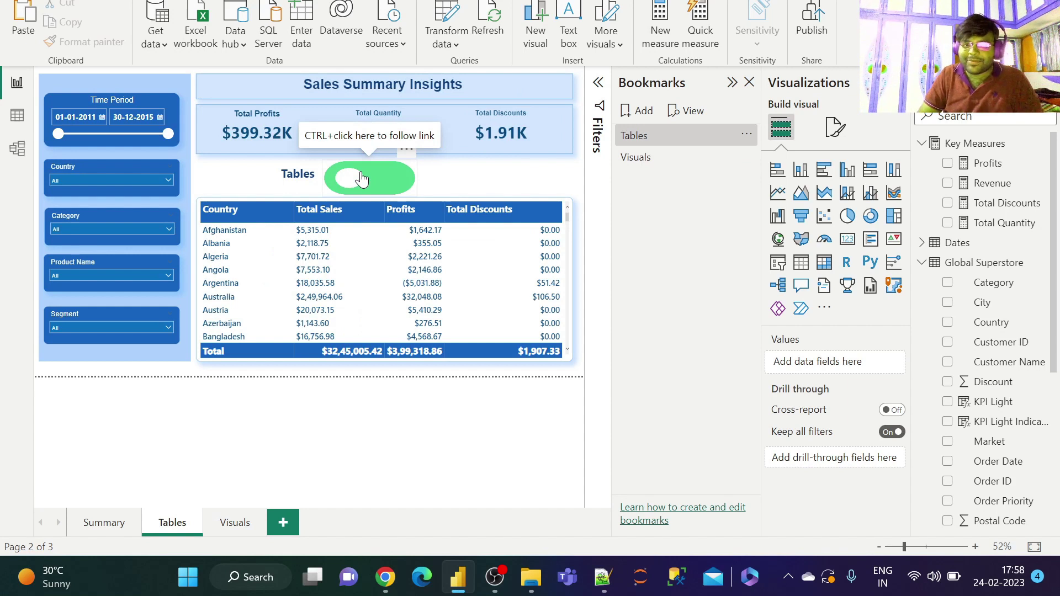
click(733, 82)
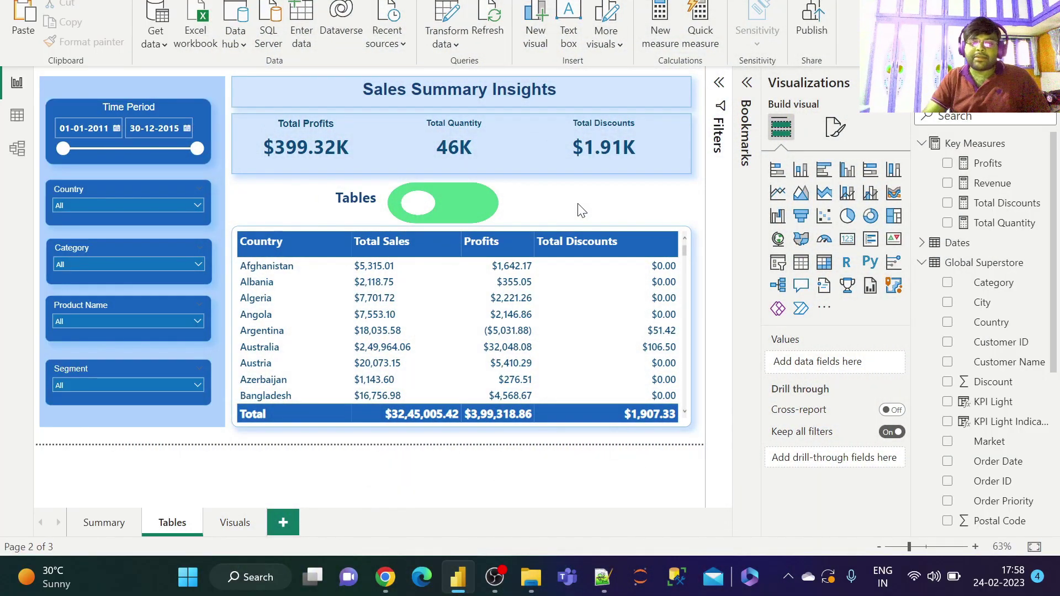
ctrl+click(477, 207)
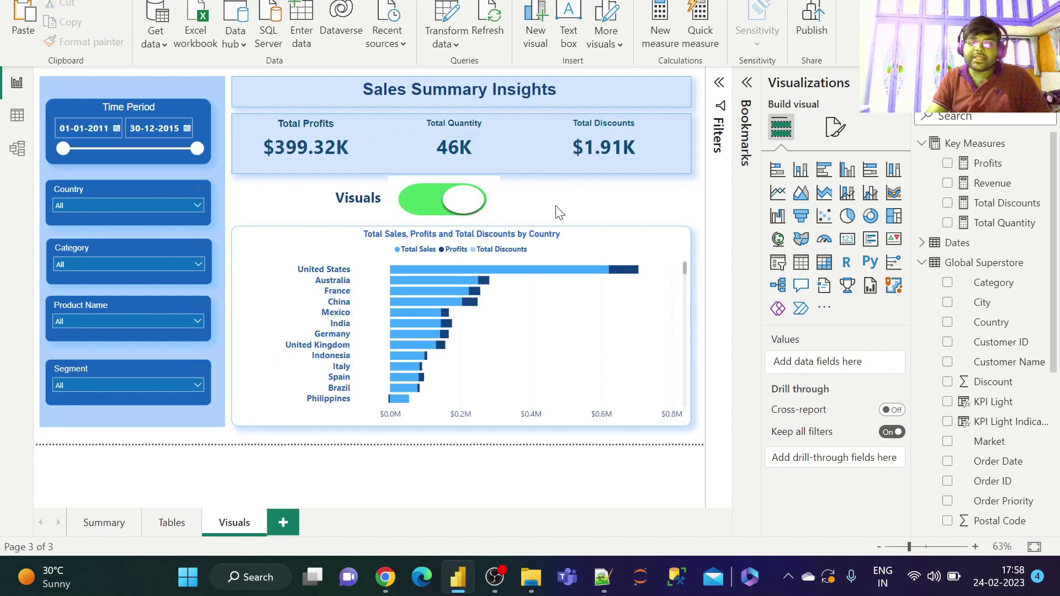
ctrl+click(431, 203)
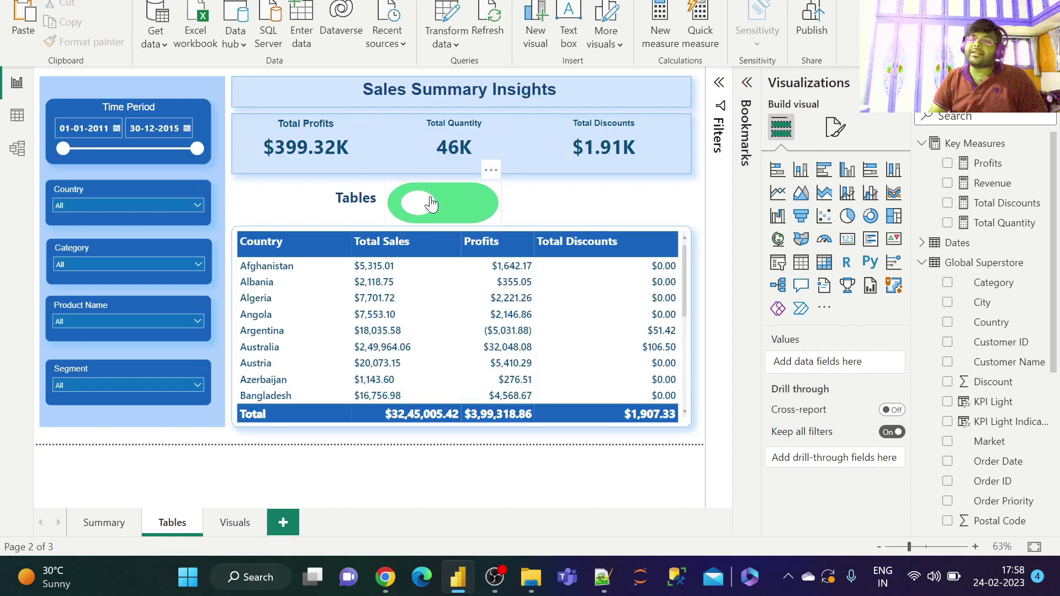